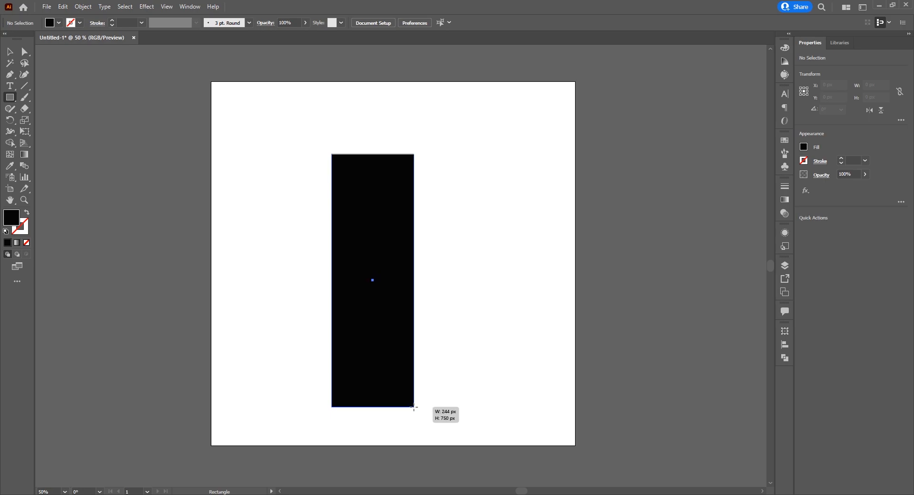
Remove the tall rectangle's fill and give it a black 60 pt stroke.
left_click(27, 213)
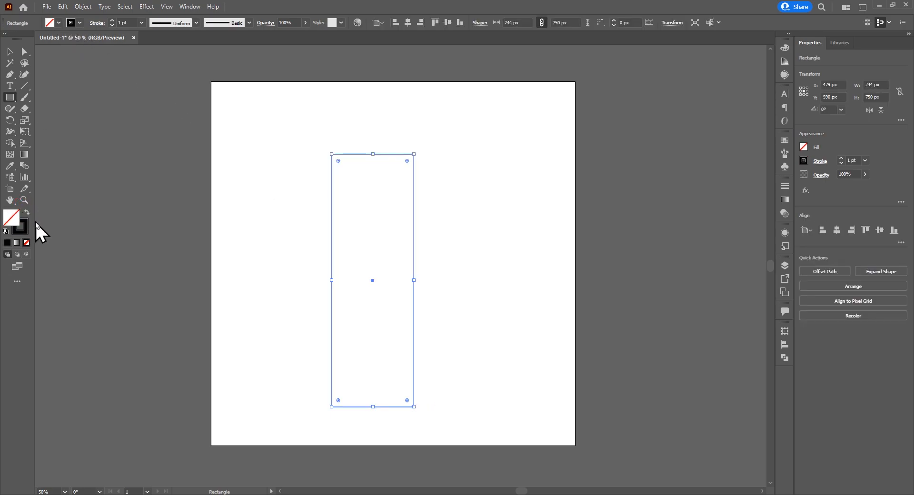
left_click(9, 51)
left_click_drag(112, 20, 111, 20)
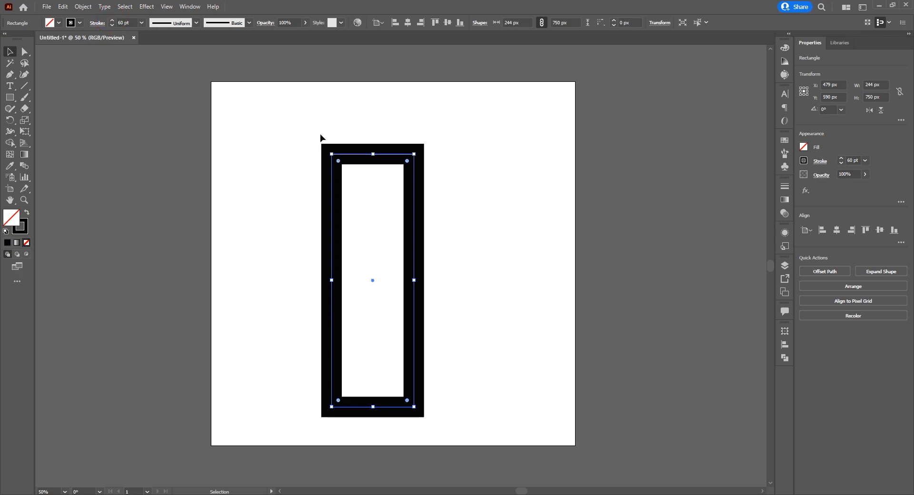
Resize the rectangle to about 262 × 817 px and round its corners fully into a capsule.
left_click_drag(339, 167, 425, 221)
left_click_drag(424, 264, 429, 264)
left_click_drag(385, 390, 388, 408)
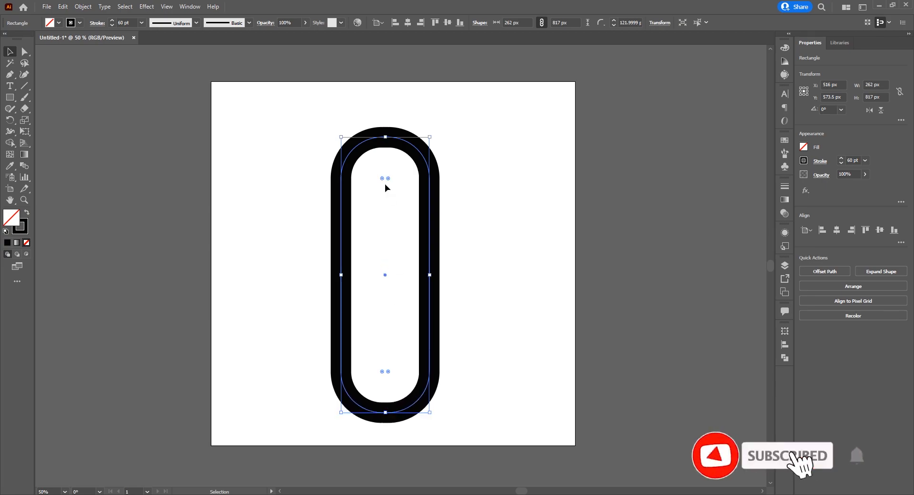
left_click(477, 197)
left_click(428, 183)
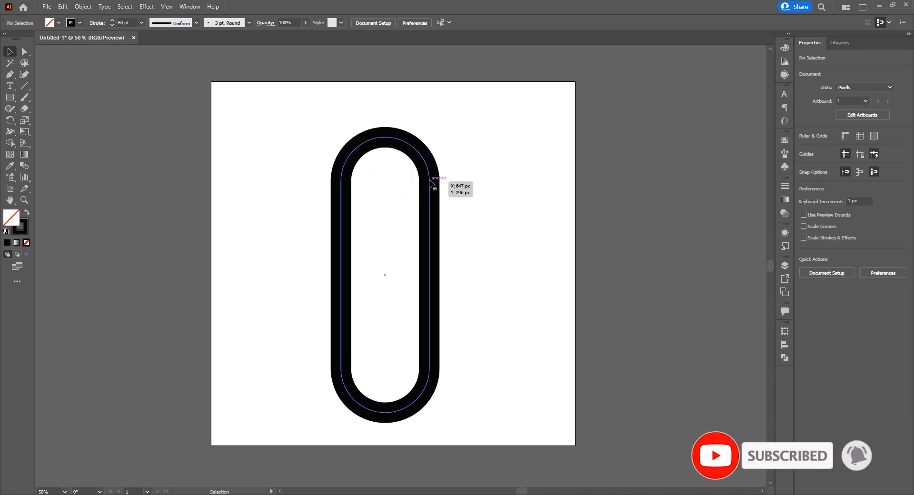
Copy the capsule outline and paste the duplicate in front of it.
right_click(430, 163)
key("Escape")
left_click(62, 7)
left_click(85, 53)
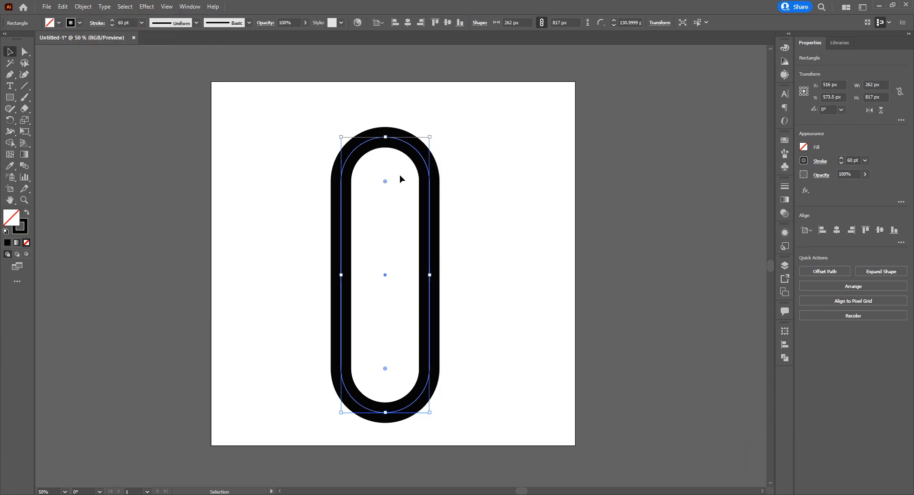
left_click(62, 6)
left_click(95, 70)
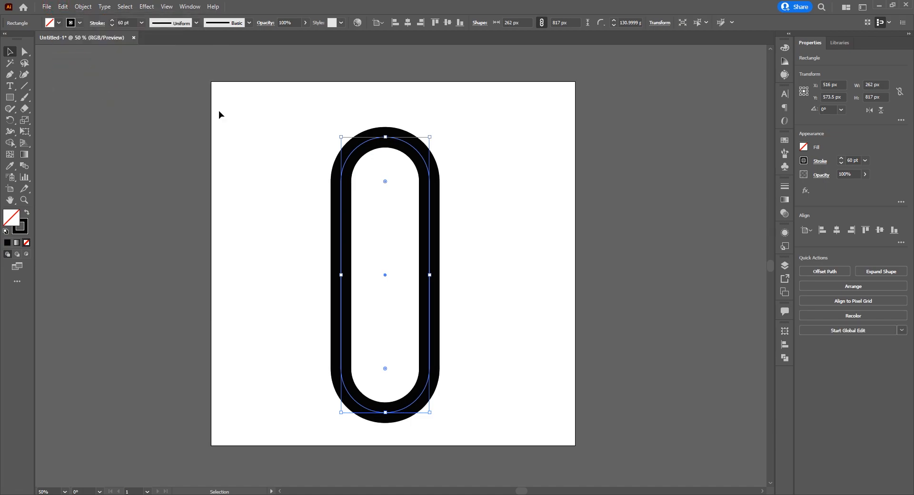
Rotate the two capsules 45° in opposite directions so they cross as a symmetrical X.
left_click_drag(431, 133, 472, 187)
left_click(490, 139)
left_click(409, 144)
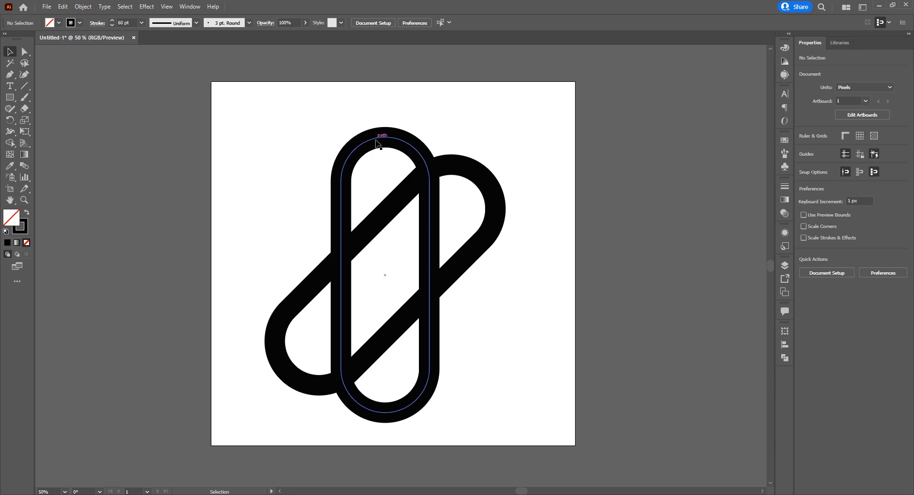
left_click_drag(428, 135, 369, 130)
Expand the fill and stroke of both crossed capsules into filled shapes.
left_click_drag(275, 132, 425, 279)
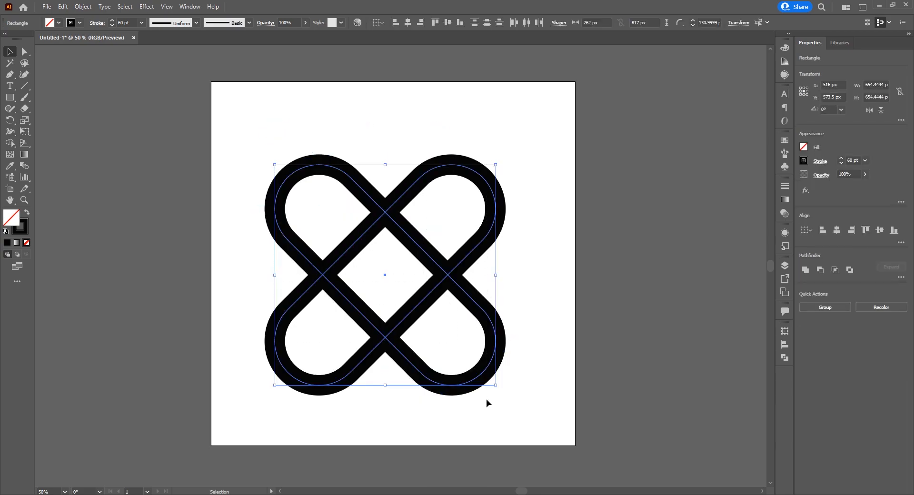
left_click(83, 7)
left_click(83, 119)
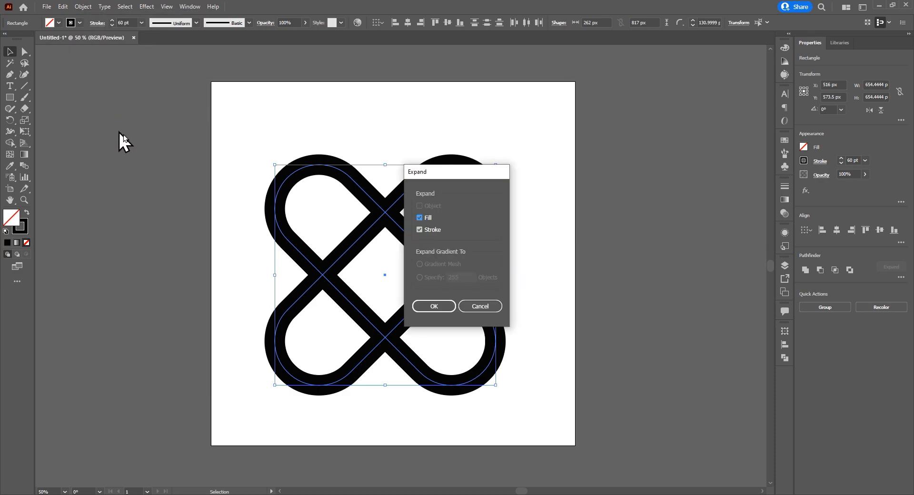
left_click(438, 307)
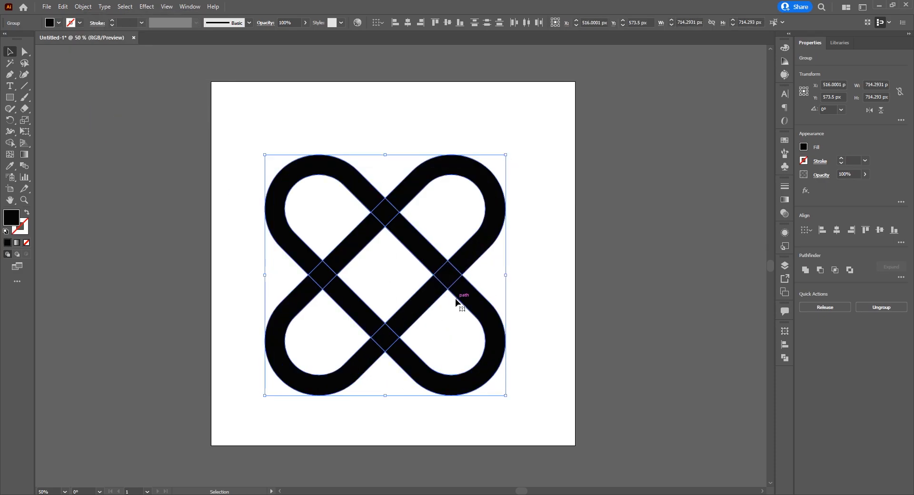
Merge segments across the four crossings with Shape Builder so the bands weave alternately over and under.
left_click(10, 143)
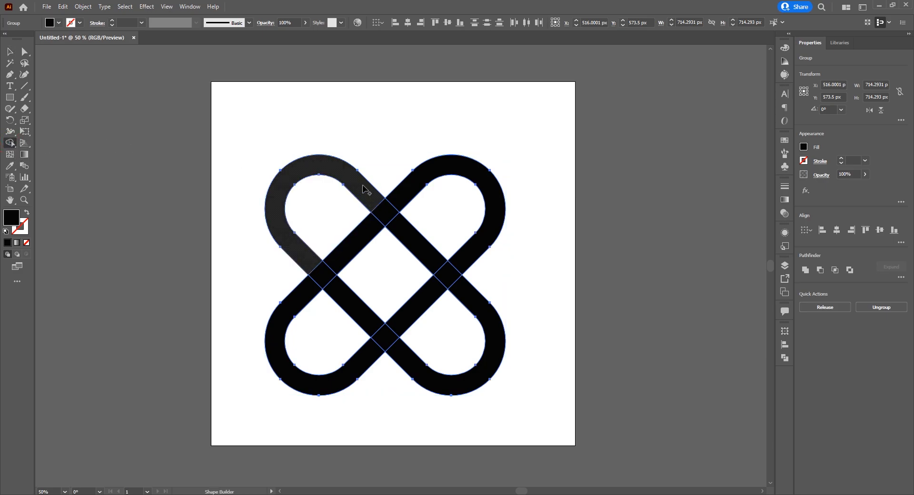
mouse_move(310, 265)
left_mouse_down()
mouse_move(334, 288)
mouse_move(395, 200)
mouse_move(452, 181)
left_mouse_up()
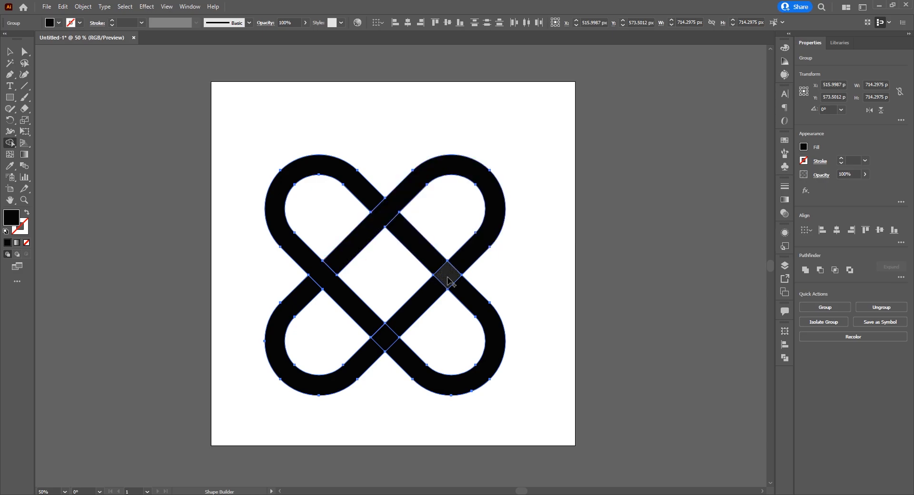
left_click_drag(419, 245, 470, 310)
left_click_drag(407, 323, 343, 361)
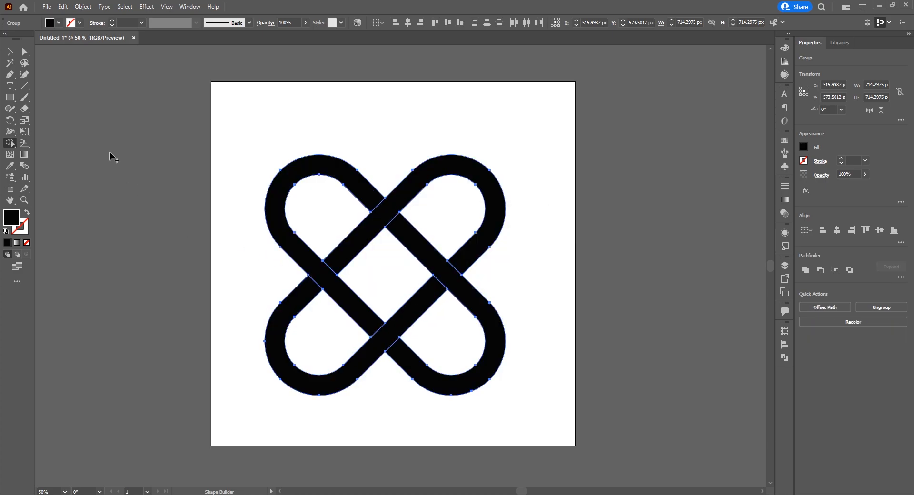
Outline the woven shapes with a 10 pt red stroke aligned to the inside.
left_click(10, 51)
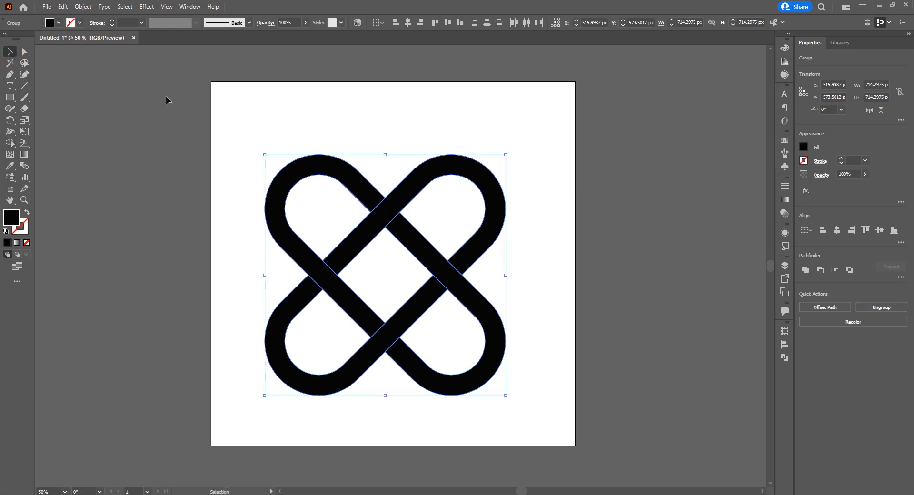
left_click(99, 24)
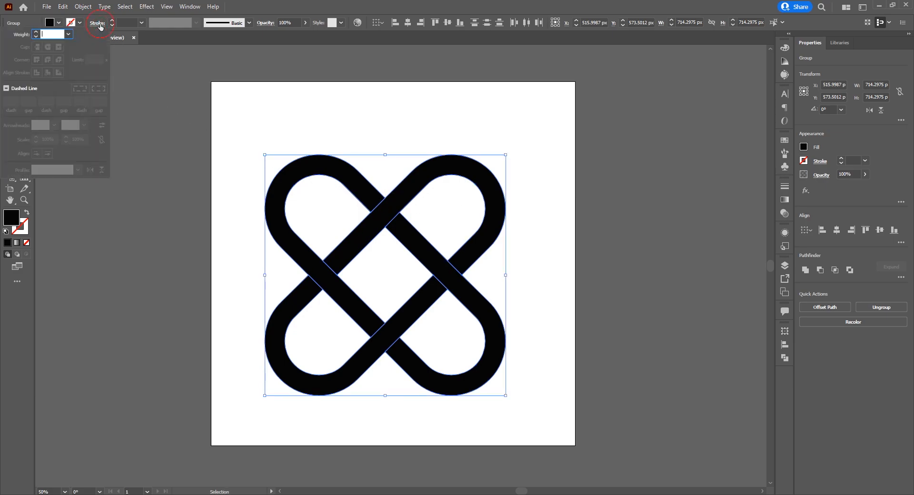
left_click(141, 23)
left_click(165, 157)
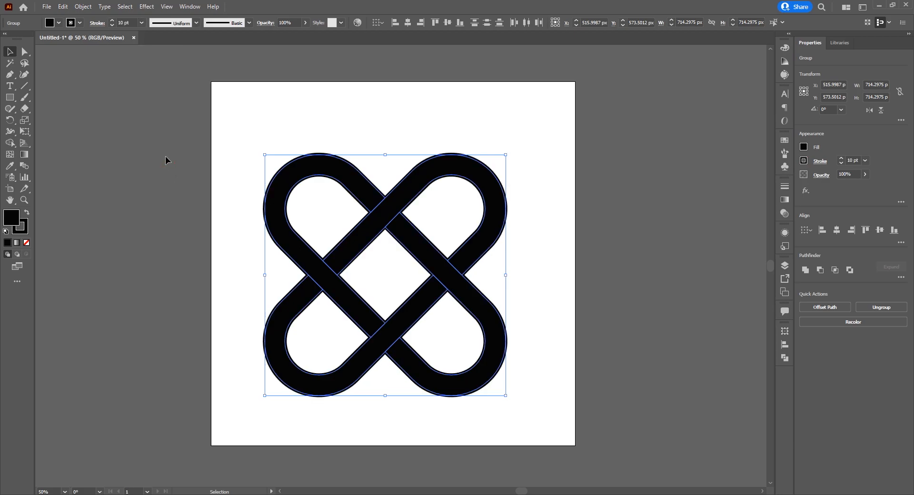
left_click(79, 23)
left_click(33, 39)
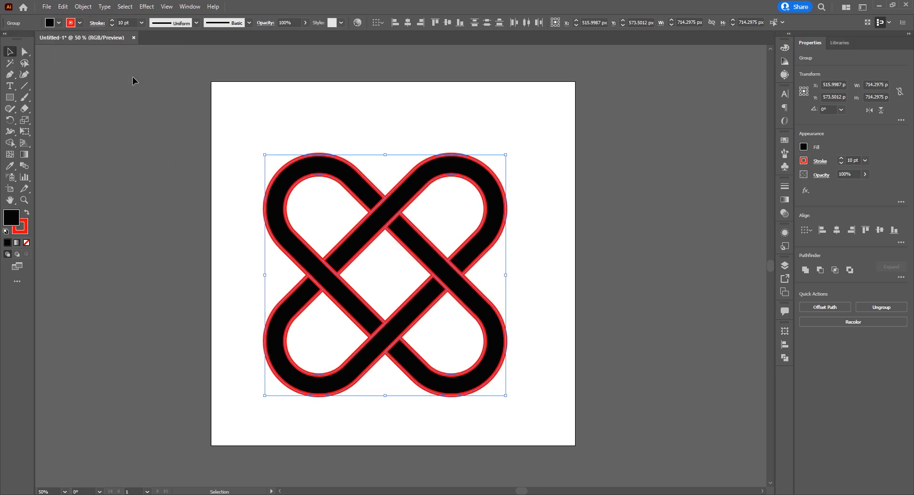
left_click(97, 23)
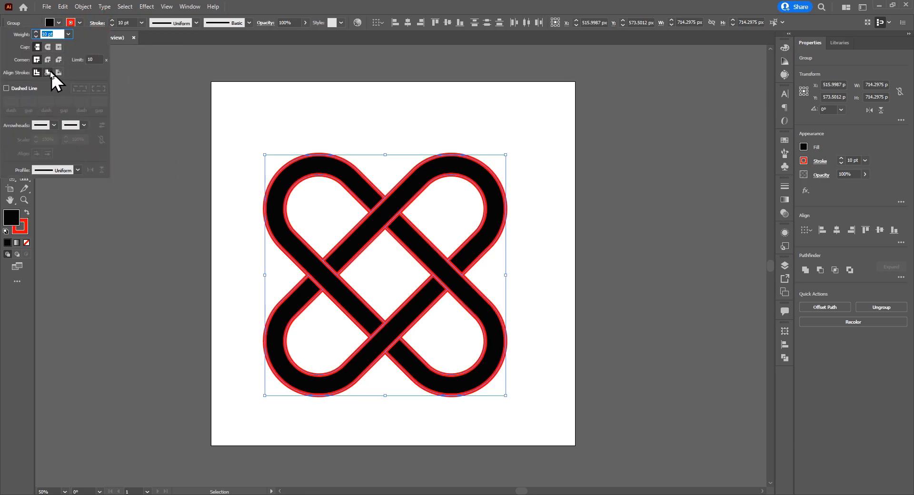
left_click(48, 73)
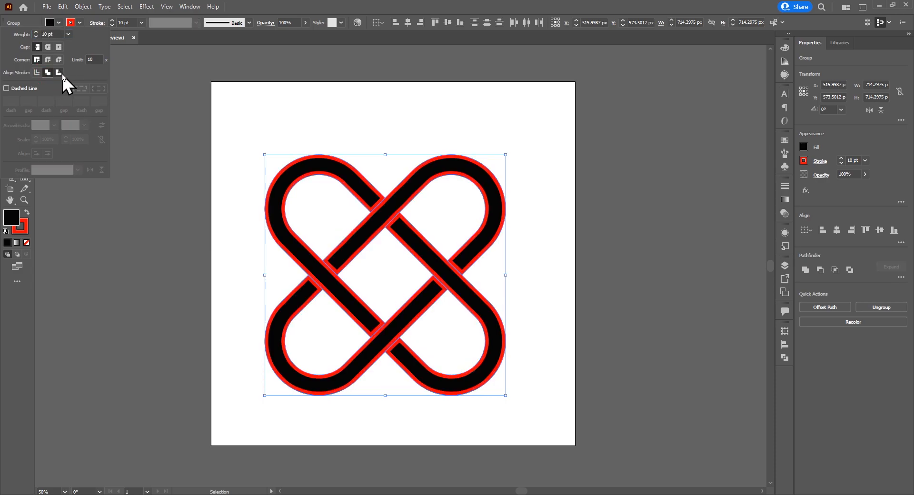
Try a 13 pt stroke weight on the woven shapes and return it to 10 pt.
left_click(112, 20)
left_click(112, 20)
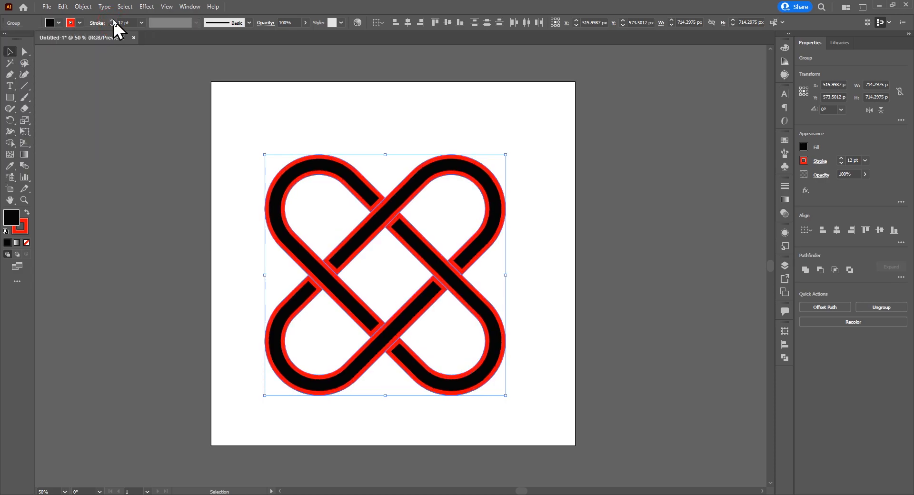
left_click(112, 20)
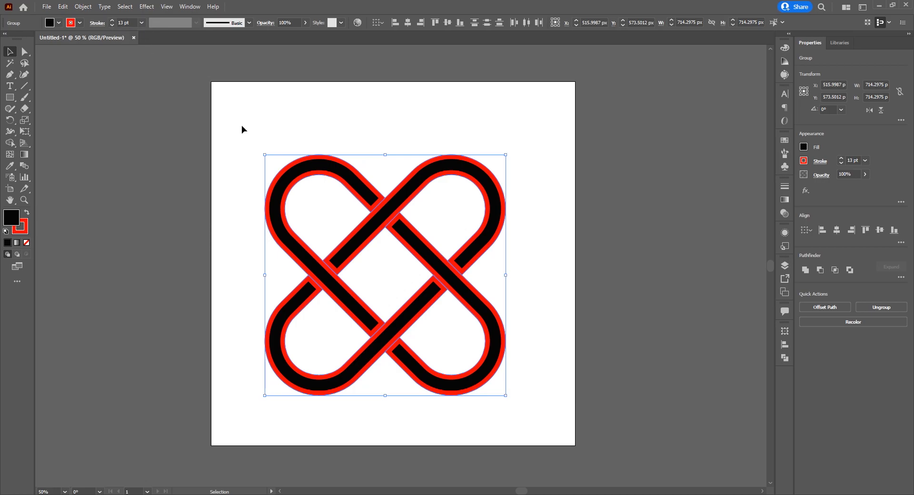
left_click(111, 24)
left_click(111, 24)
left_click(111, 24)
Expand the appearance of the woven shapes, select all red areas with the Magic Wand and delete them.
left_click(84, 7)
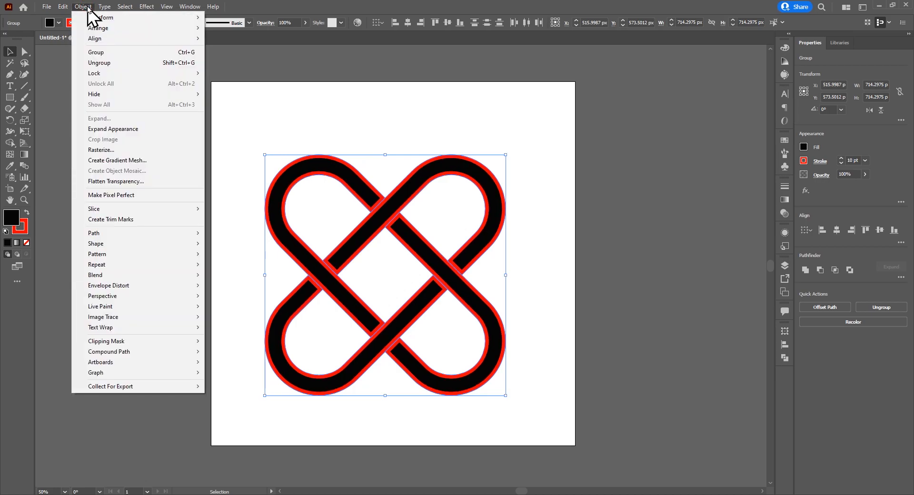
left_click(134, 130)
left_click(9, 63)
scroll(375, 226, "up", 4)
left_click(422, 215)
key("Delete")
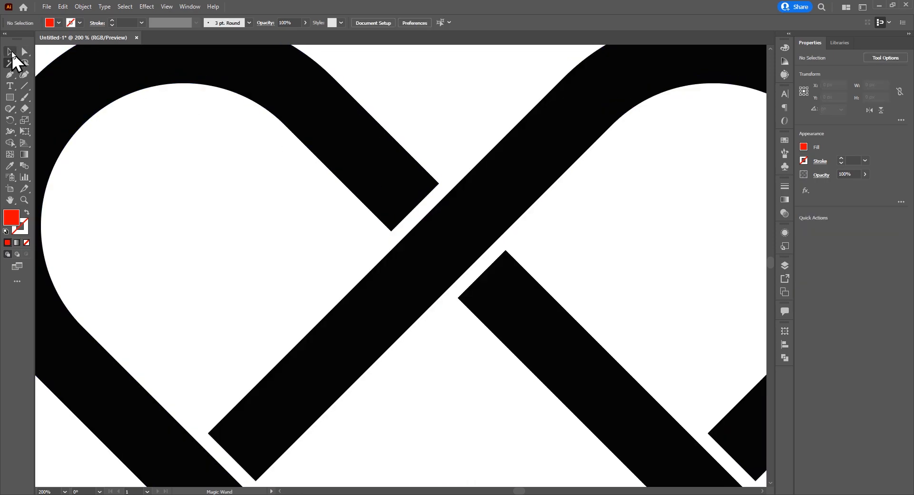
left_click(9, 51)
scroll(299, 159, "down", 4)
Try to move the knot's upper-right loop on its own and undo the move.
left_click_drag(299, 159, 326, 183)
left_click(464, 181)
left_click_drag(464, 181, 484, 155)
key("ctrl+z")
Ungroup the whole knot so its bands can be moved separately.
left_click_drag(278, 117, 469, 371)
right_click(399, 231)
left_click(416, 313)
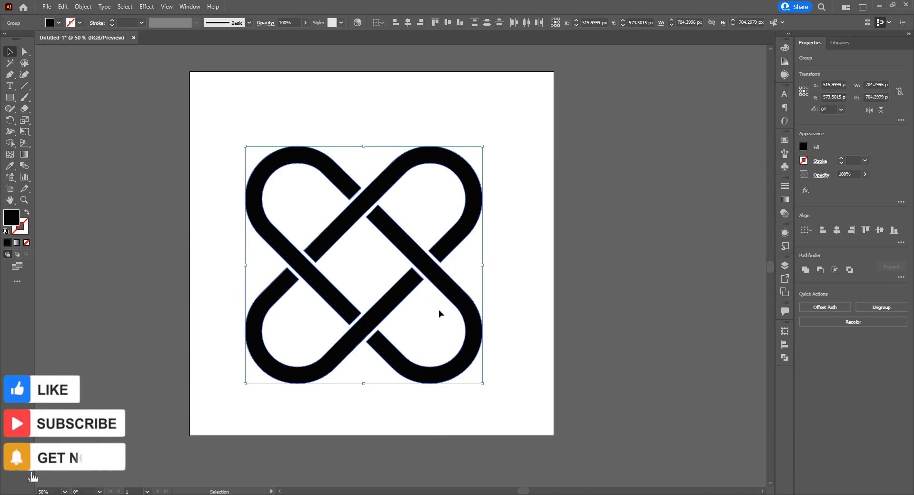
left_click_drag(475, 230, 524, 210)
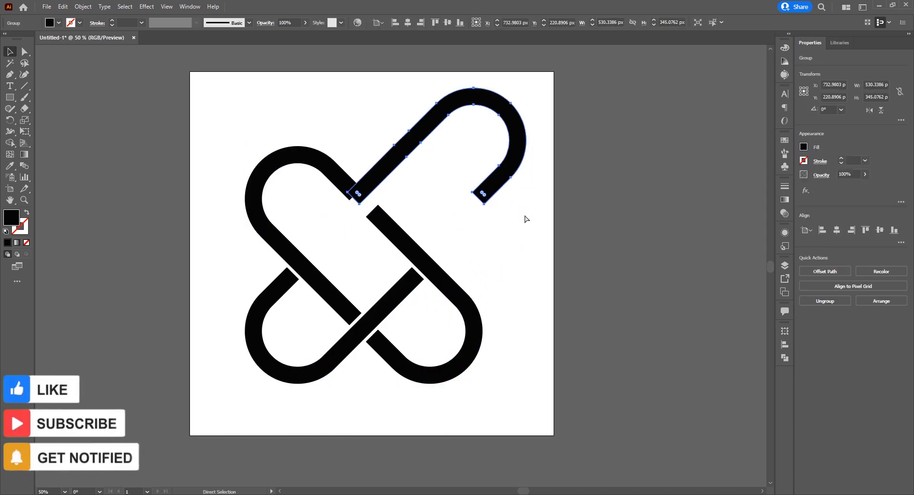
key("ctrl+z")
Scale the whole knot down proportionally to about 374 px wide.
left_click_drag(274, 123, 394, 270)
left_click_drag(334, 207, 402, 228)
left_click(513, 275)
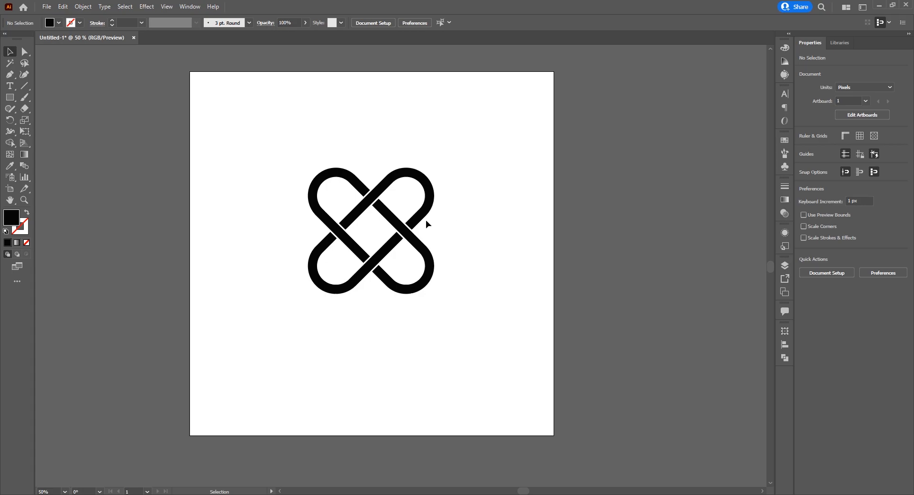
Draw a small circle about 51 px in diameter above the knot's upper notch with the Ellipse Tool.
left_click(10, 97)
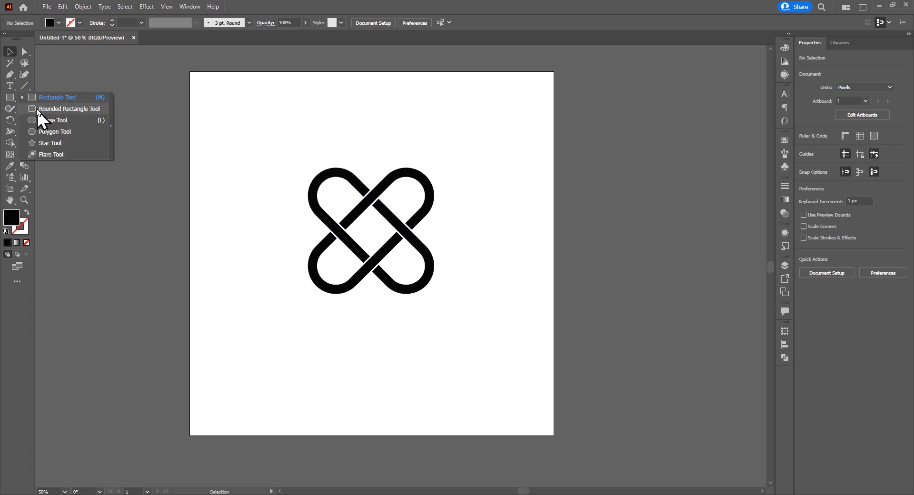
left_click(44, 110)
left_click(9, 97)
left_click(41, 120)
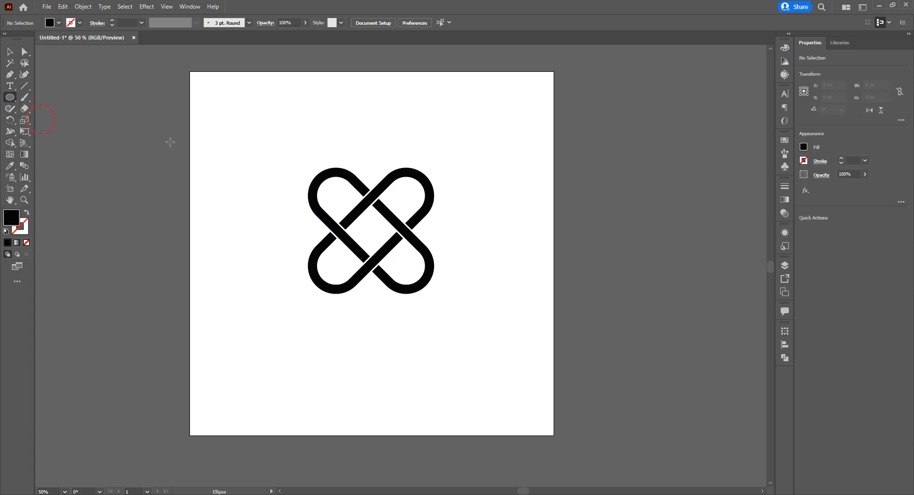
left_click_drag(367, 154, 385, 174)
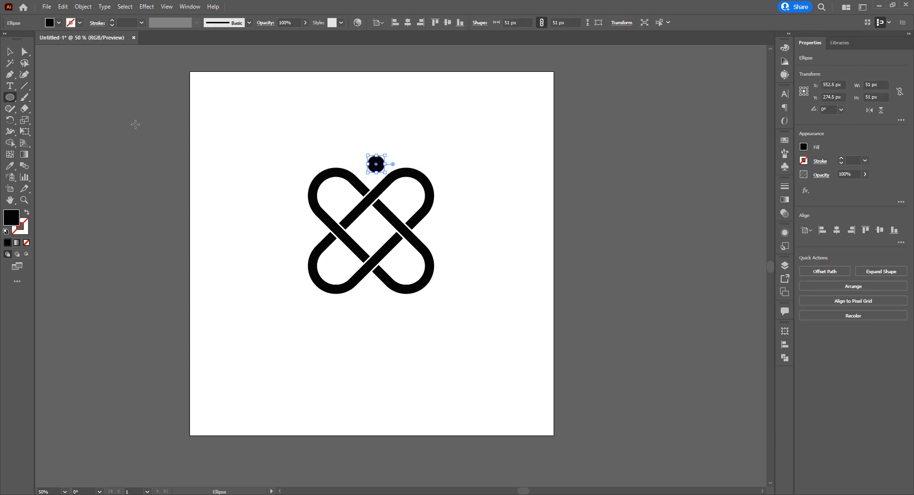
Fill the small circle with orange, RGB 255, 133, 0.
left_click(59, 23)
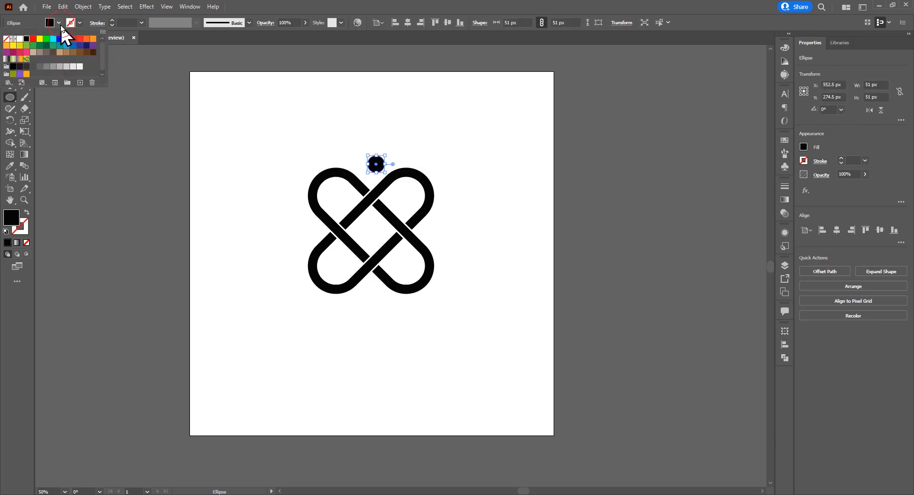
left_click(92, 39)
double_click(11, 218)
left_click(512, 270)
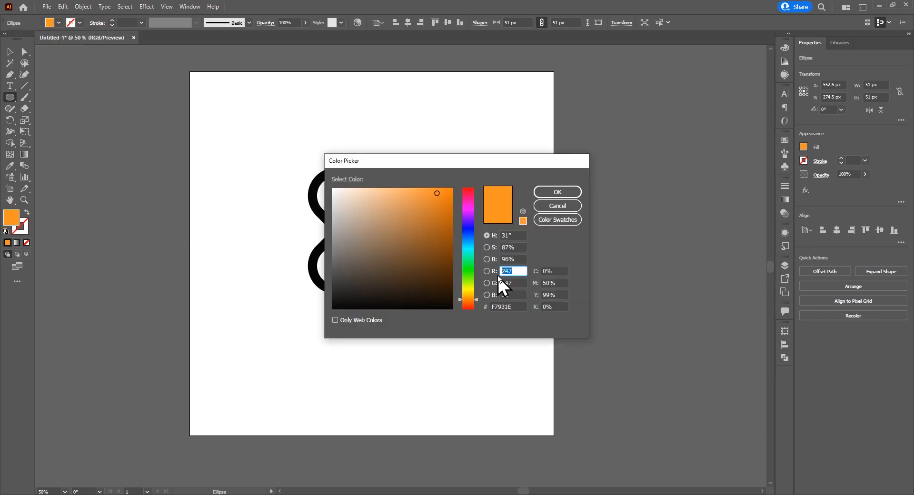
type("255")
left_click(504, 283)
type("133")
key("Tab")
type("0")
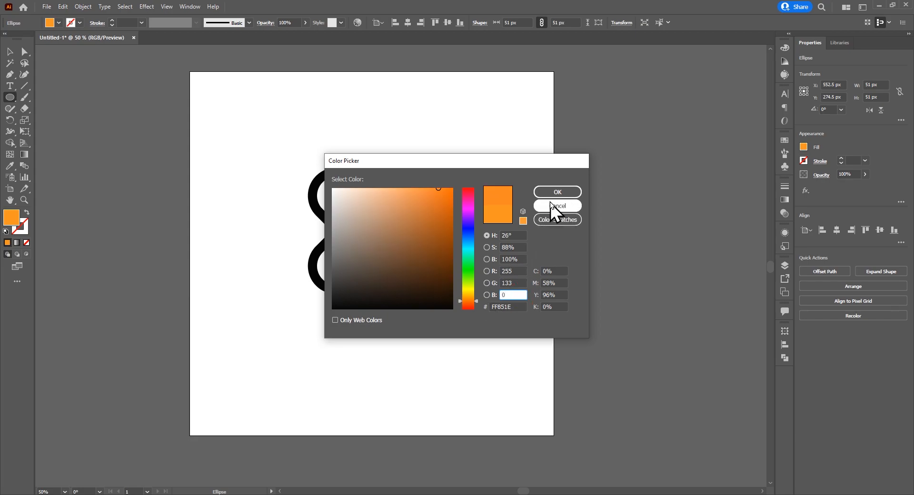
left_click(557, 192)
Move the orange circle up so it sits centred above the knot.
left_click(10, 51)
scroll(360, 151, "up", 2)
left_click_drag(391, 187, 386, 162)
Select all black pieces of the knot and group them.
left_click_drag(561, 208, 276, 358)
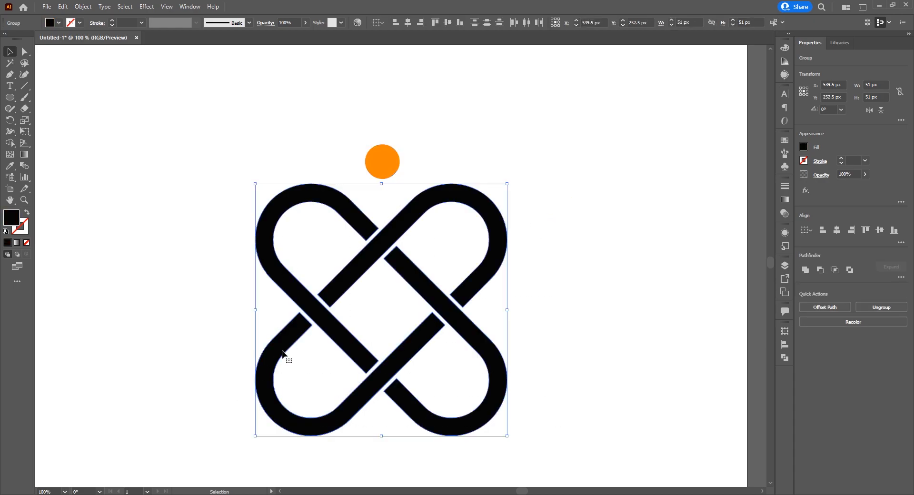
right_click(363, 264)
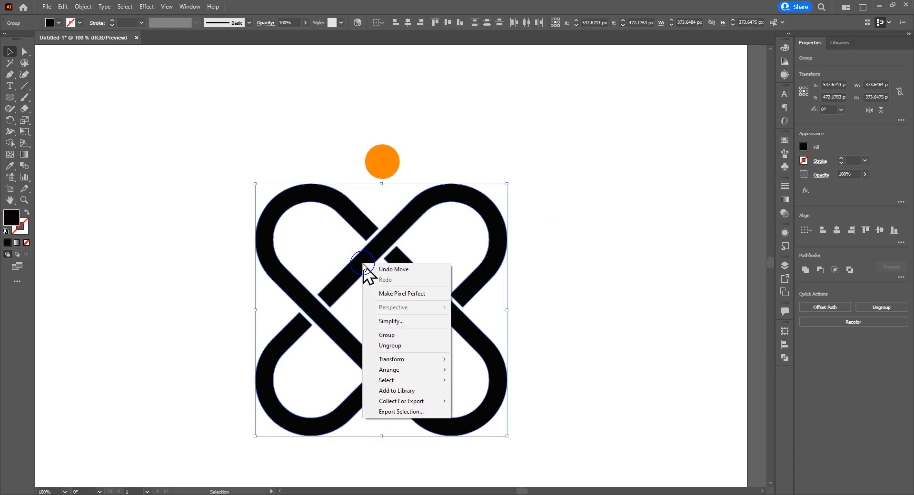
left_click(404, 334)
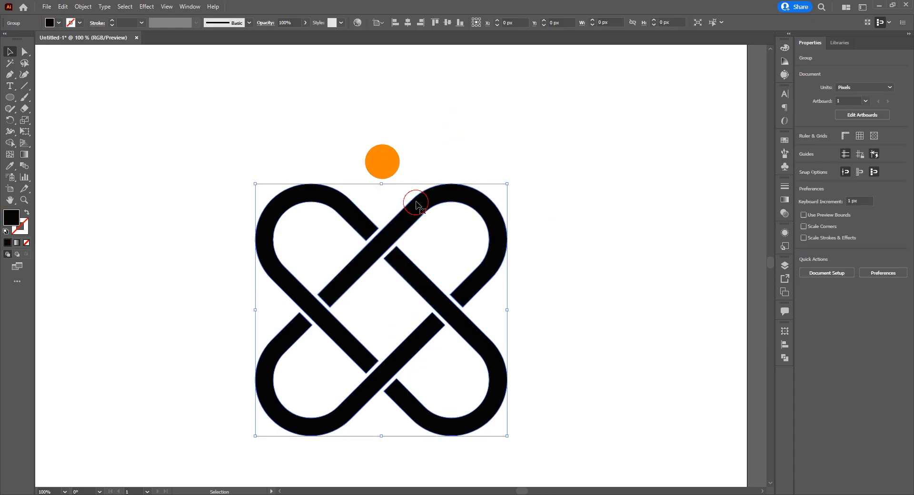
Centre the orange circle horizontally with the knot group.
left_click(387, 160, "shift")
left_click(408, 22)
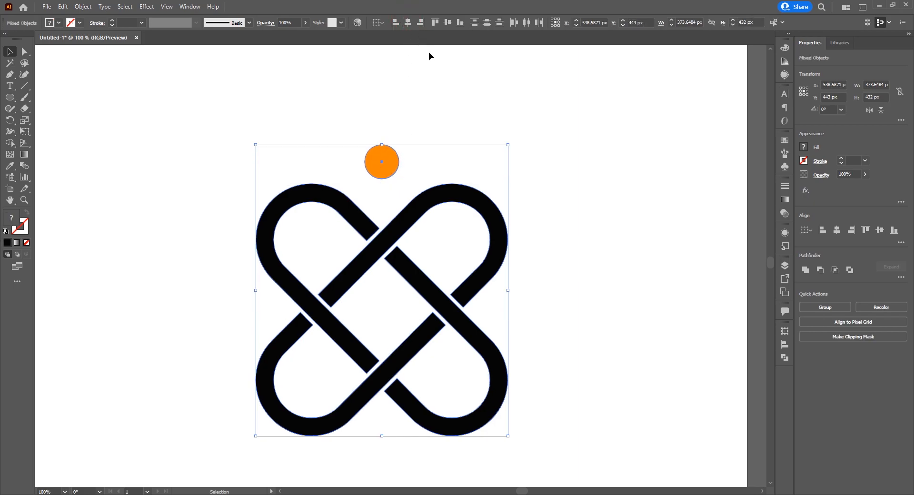
left_click(429, 56)
Nudge the orange circle down towards the knot's upper notch until its Y position is 281.5 px.
left_click(378, 170)
key("Down")
key("Down")
key("Down")
key("Down")
key("Down")
key("Down")
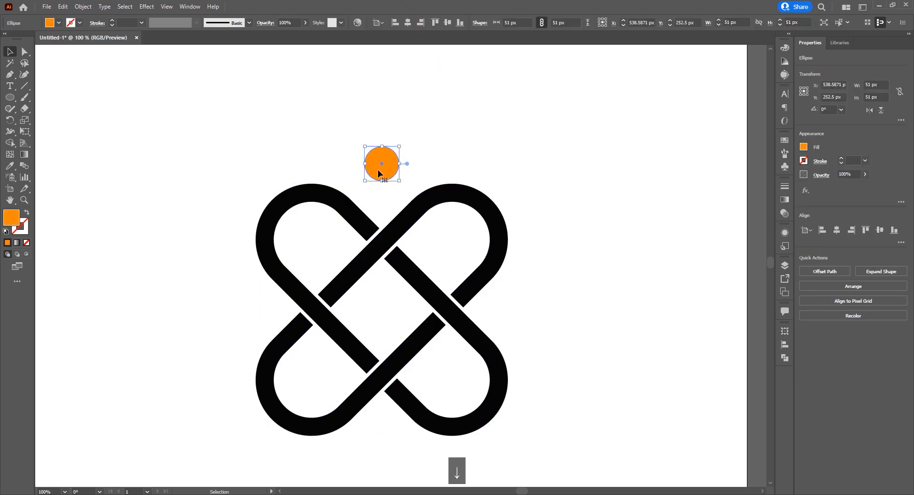
key("Down")
key("Down")
key("Down")
key("Down")
key("Down")
key("Down")
key("Down")
key("Down")
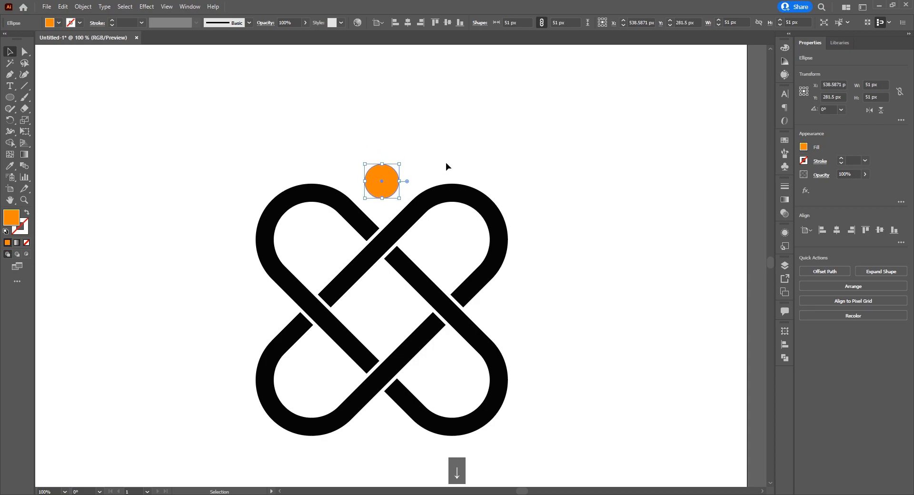
Duplicate the orange circle straight down to below the knot and adjust it into the lower notch.
left_click_drag(385, 179, 404, 435)
scroll(400, 416, "down", 3)
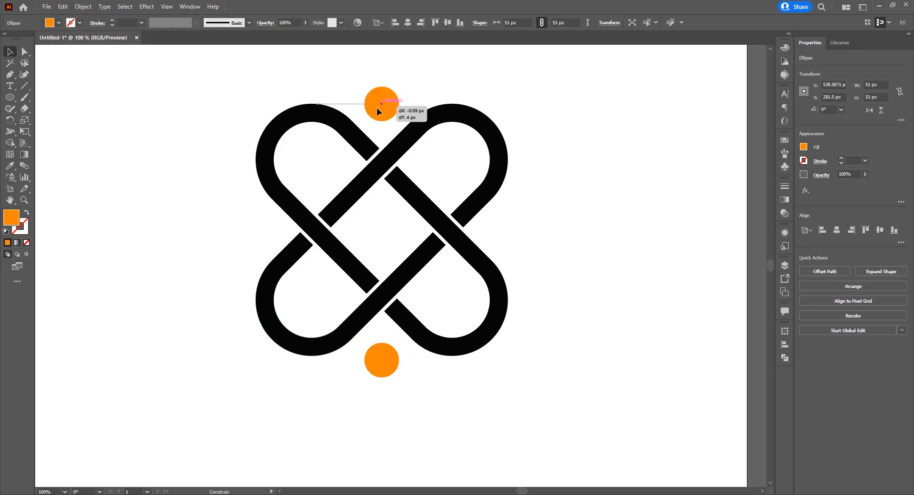
left_click(383, 366)
left_click(382, 370, "shift")
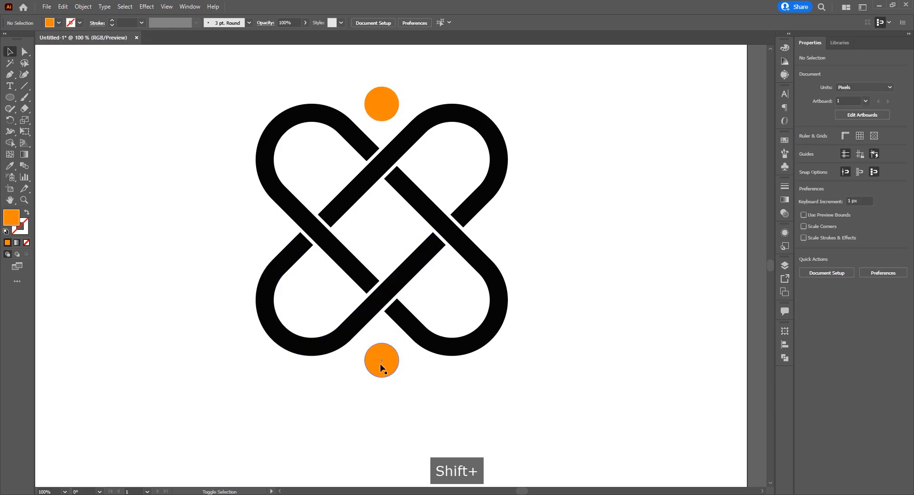
left_click_drag(381, 367, 380, 361)
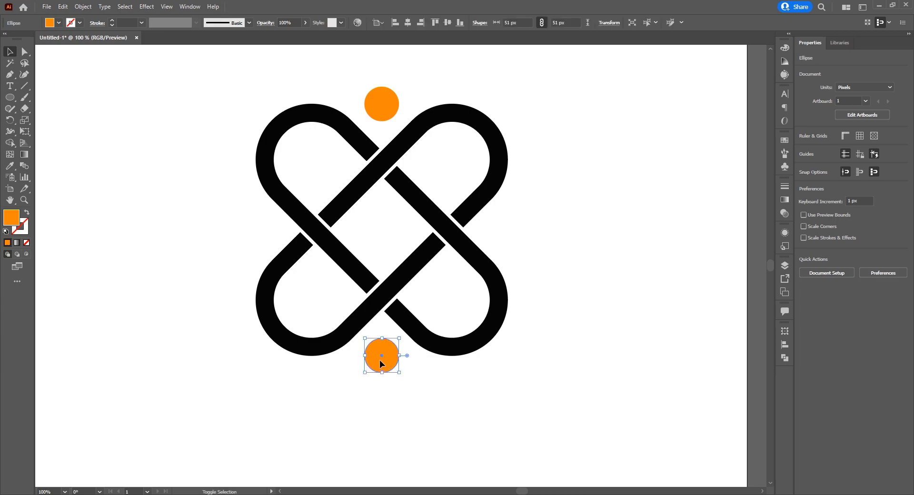
Copy both orange circles, paste them in front and rotate the copies 90° to the knot's left and right sides.
left_click(383, 111)
left_click(390, 363, "shift")
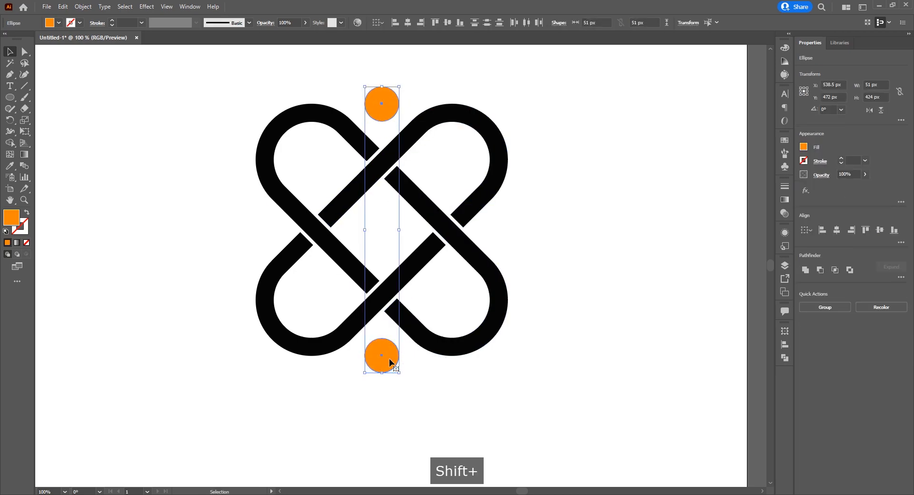
key("v")
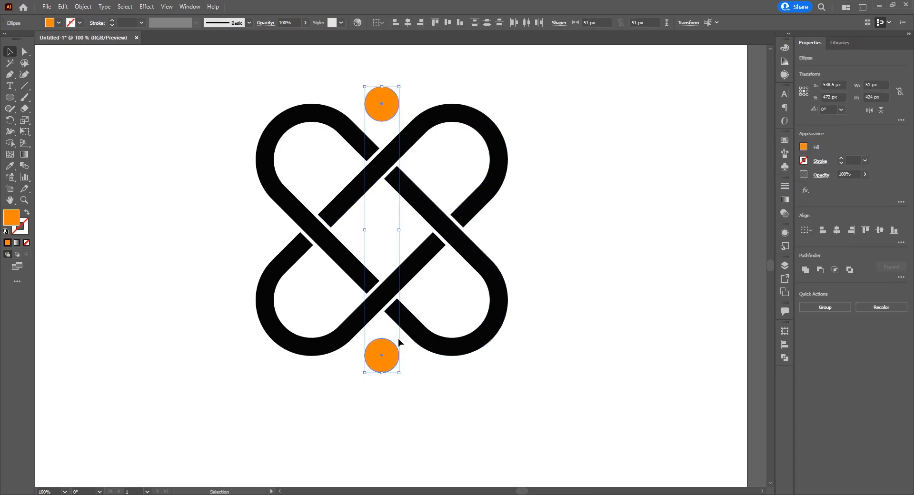
left_click(63, 7)
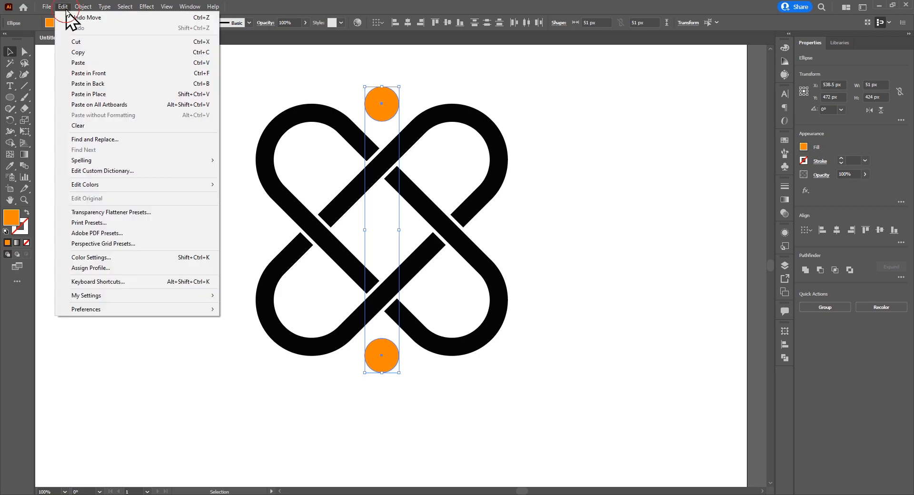
left_click(84, 58)
left_click(69, 11)
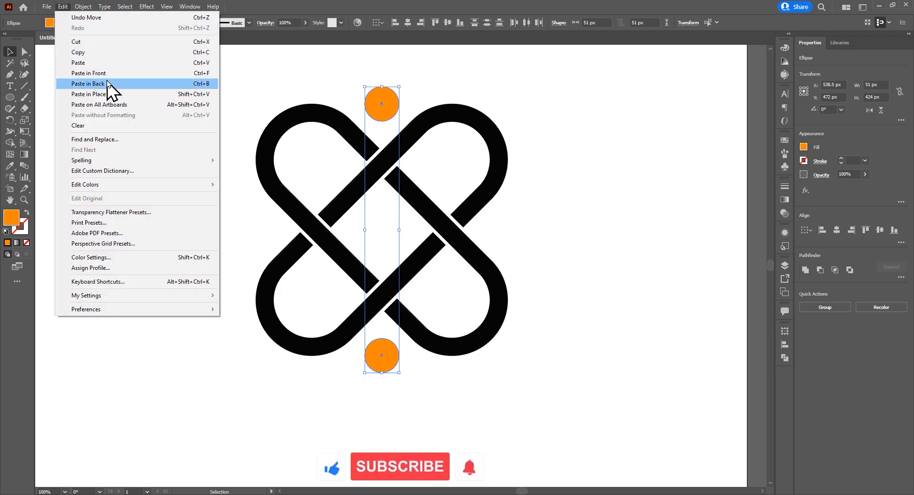
left_click(202, 77)
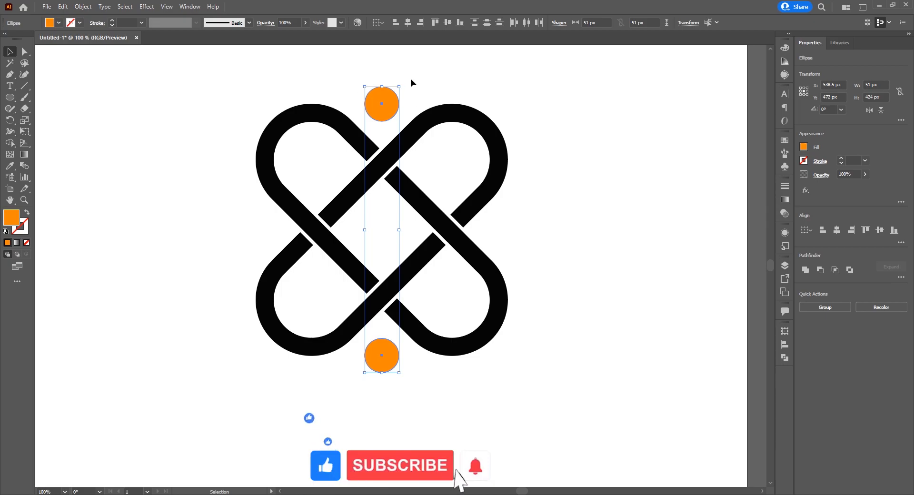
left_click_drag(402, 84, 517, 237)
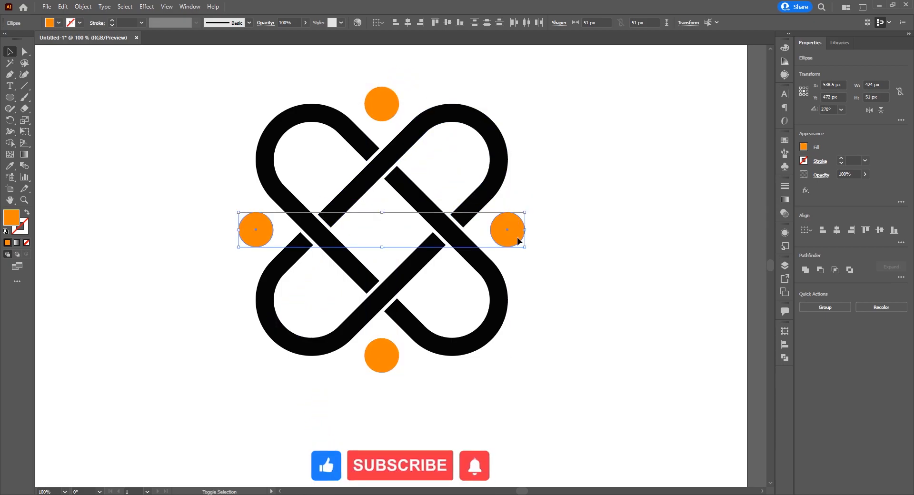
left_click(577, 227)
Add the text "Sophic Wealth" below the knot and enlarge it to about 82 pt.
scroll(505, 231, "down", 1)
scroll(504, 229, "down", 1)
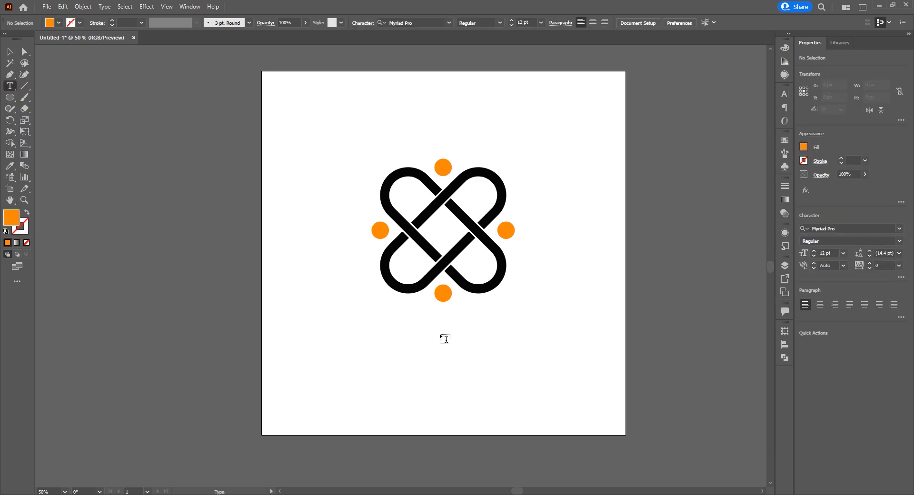
left_click(424, 330)
type("Sophic Wealth")
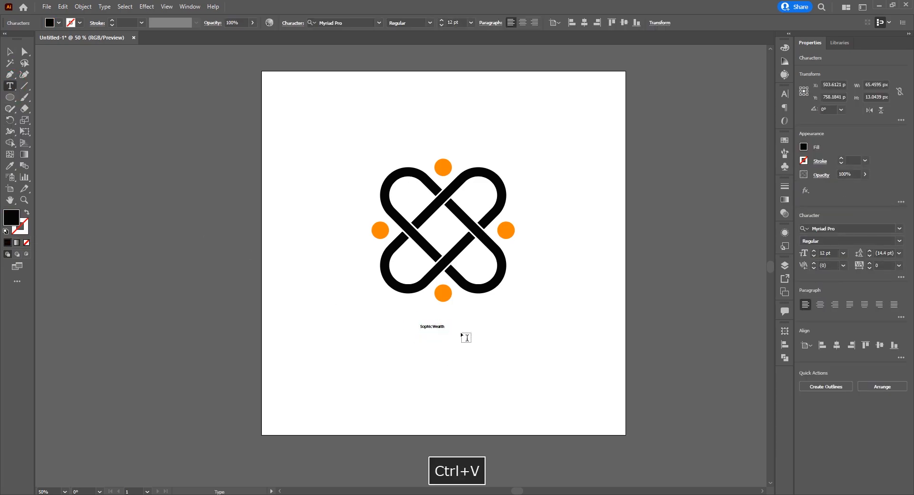
key("Escape")
left_click_drag(447, 331, 585, 383)
mouse_move(550, 343)
left_mouse_down()
mouse_move(517, 335)
mouse_move(565, 336)
left_mouse_up()
Copy the word "Wealth" and delete it from the text line, leaving only "Sophic".
double_click(458, 326)
key("ctrl+c")
key("BackSpace")
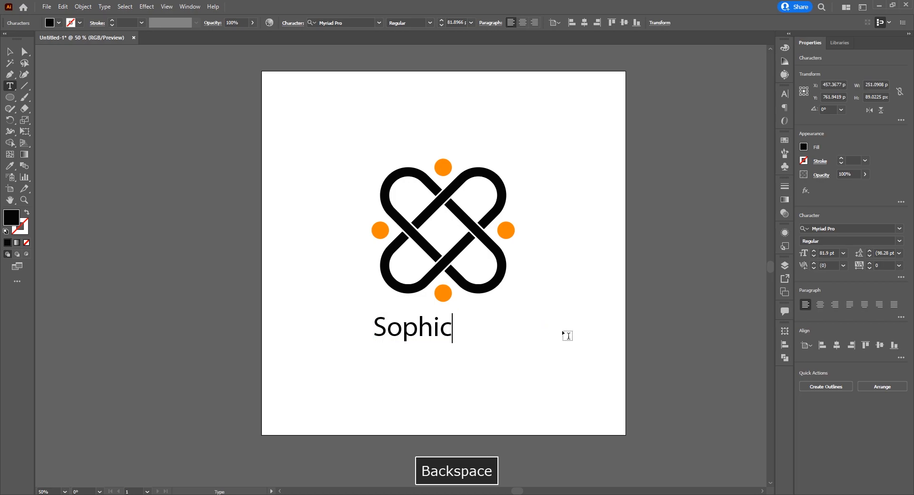
Enlarge the text "Sophic" to a font size of 140 pt and set its font to Narifah.
left_click(9, 51)
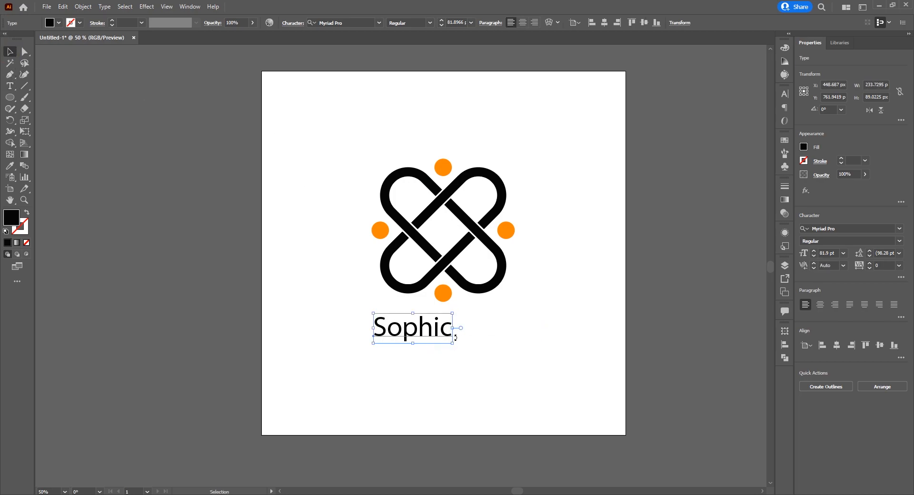
left_click_drag(452, 343, 514, 367)
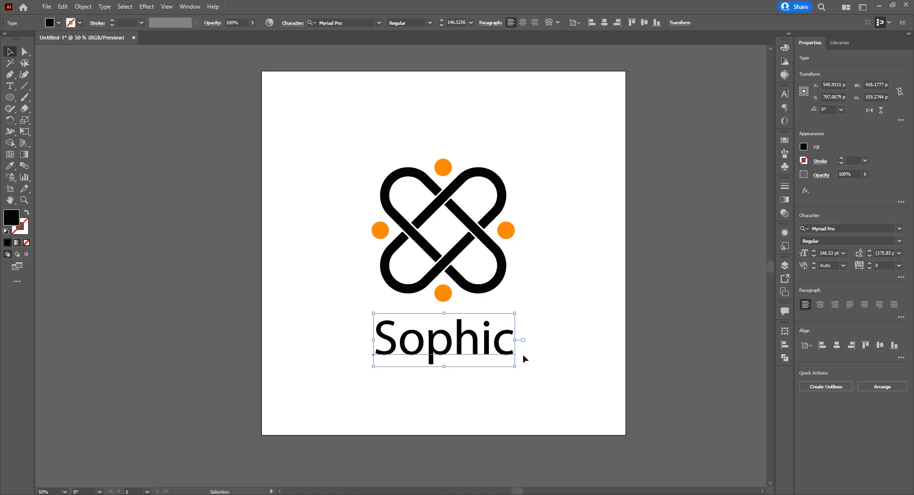
left_click(785, 94)
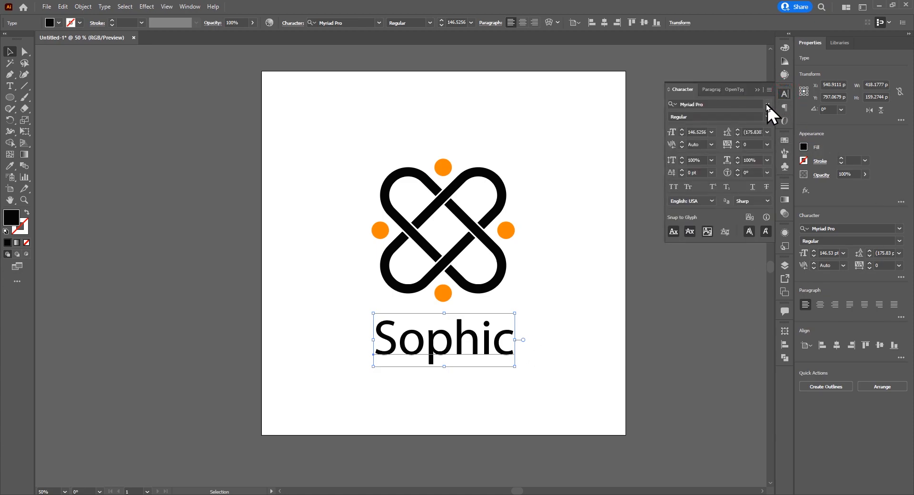
left_click(681, 135)
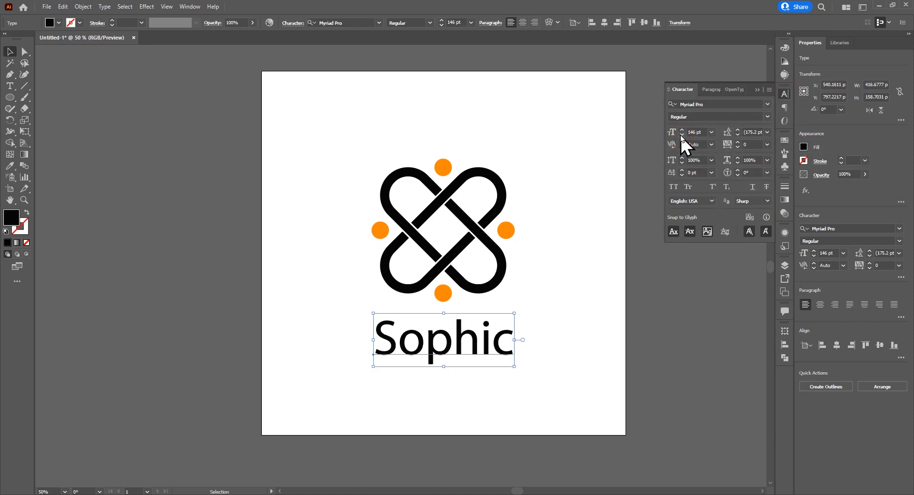
left_click(681, 135)
left_click(681, 135)
left_click(681, 134)
left_click(681, 134)
left_click(681, 135)
left_click(681, 135)
left_click(767, 105)
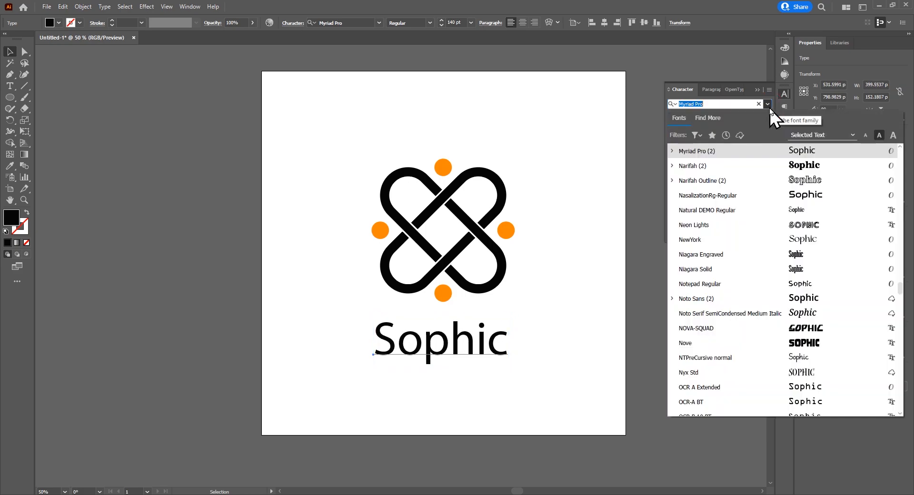
left_click(792, 169)
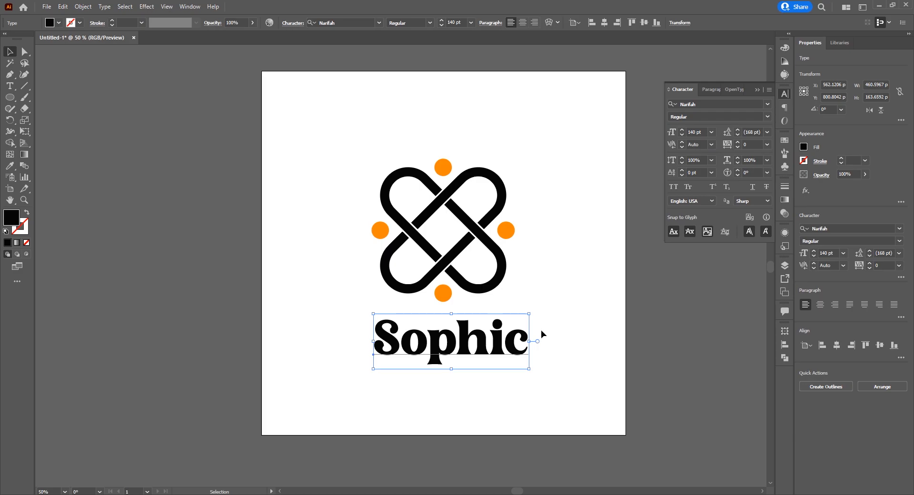
Duplicate the "Sophic" text directly below and replace the copy's wording with the copied word "Wealth".
left_click_drag(462, 339, 357, 388)
double_click(467, 380)
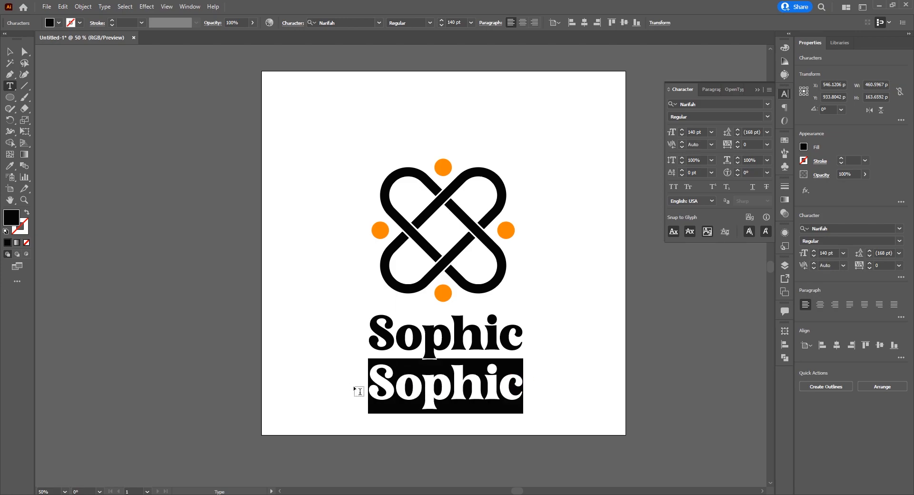
key("ctrl+v")
left_click(11, 52)
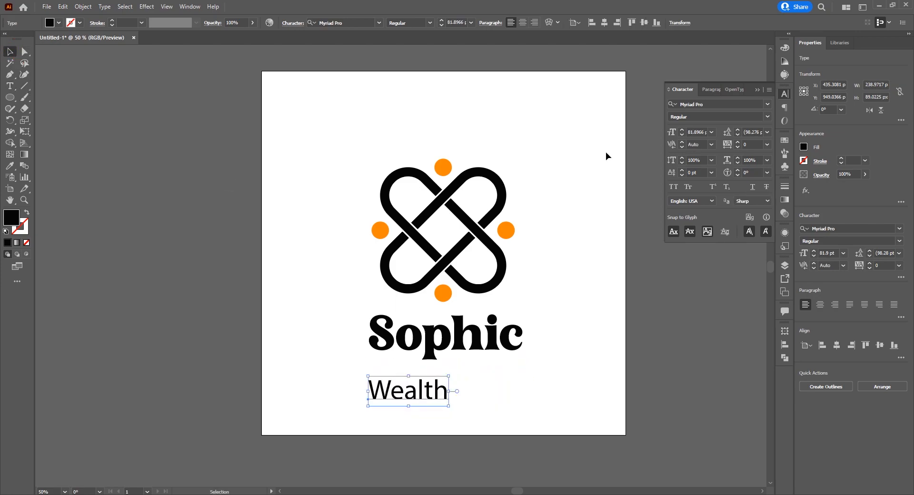
Set the font of the "Wealth" text to Narifah.
left_click(767, 104)
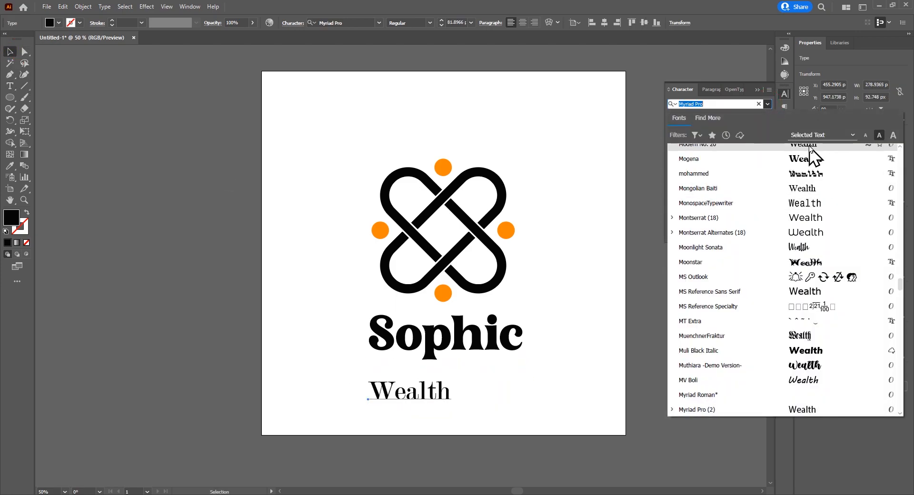
scroll(821, 197, "up", 5)
scroll(821, 197, "up", 5)
left_click_drag(899, 280, 903, 146)
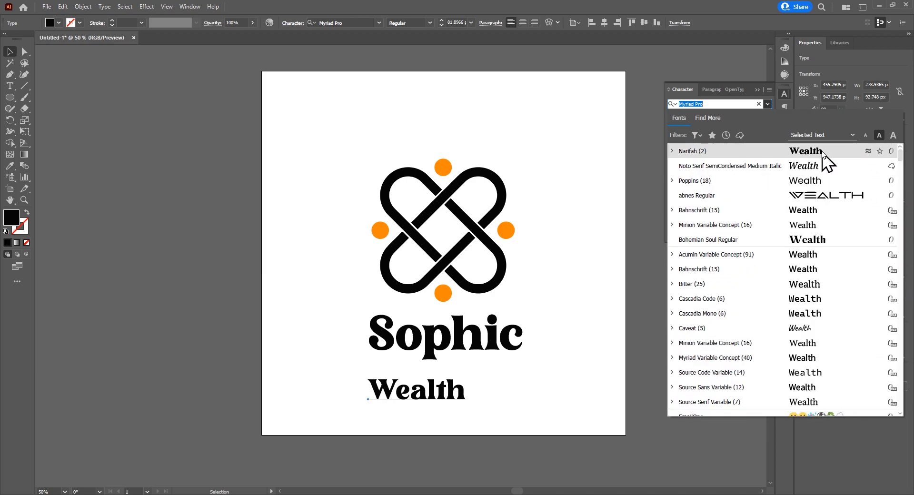
left_click(822, 151)
Set the "Wealth" text size to 84 pt and move it beneath the middle of "Sophic".
left_click(682, 130)
left_click(682, 130)
scroll(469, 394, "up", 2)
left_click_drag(464, 381, 528, 367)
left_click(446, 280, "shift")
left_click(494, 185, "shift")
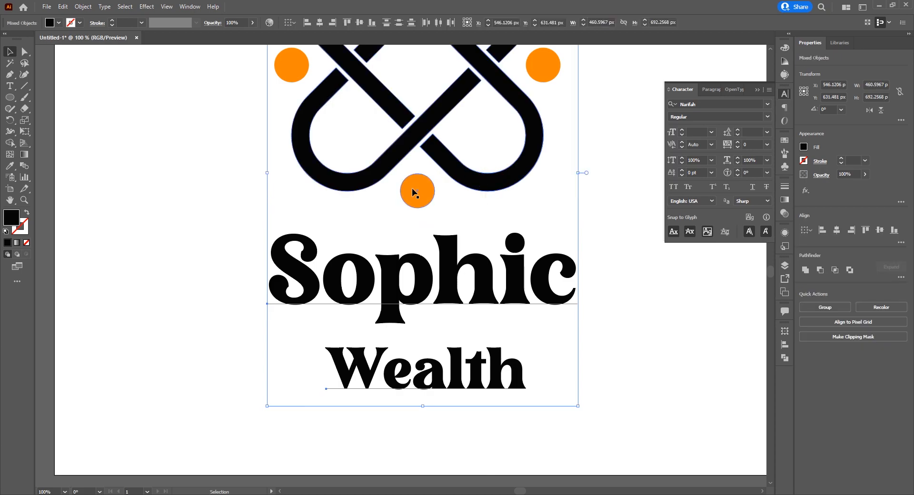
scroll(413, 189, "down", 2)
left_click(515, 155)
left_click_drag(335, 50, 500, 213)
left_click(564, 196)
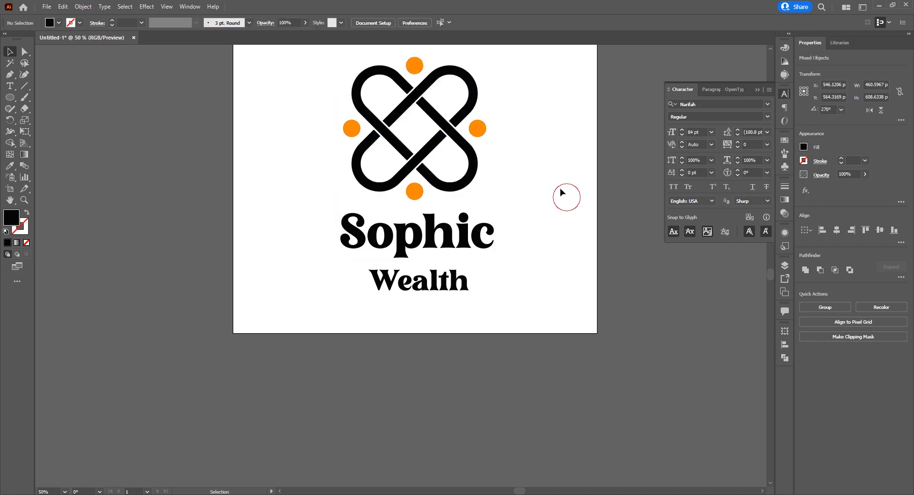
Select the knot together with its four orange circles and group them.
left_click(419, 195)
left_click_drag(337, 48, 500, 161)
key("ctrl+g")
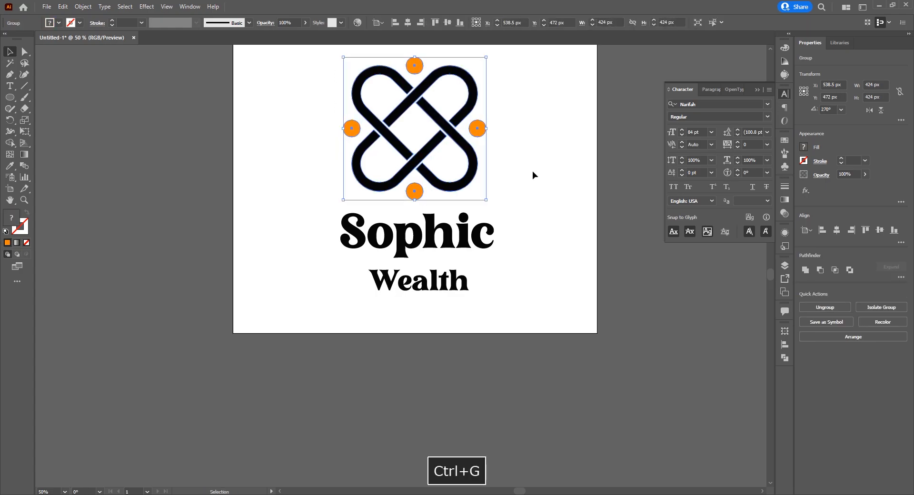
Align the knot symbol group, "Sophic" and "Wealth" on a common horizontal centre.
left_click(425, 151)
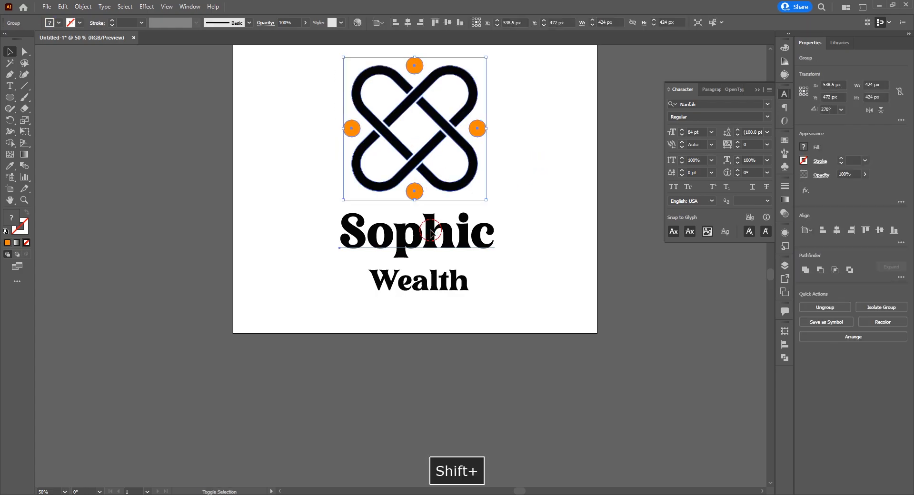
left_click(431, 231, "shift")
left_click(441, 283, "shift")
left_click(320, 23)
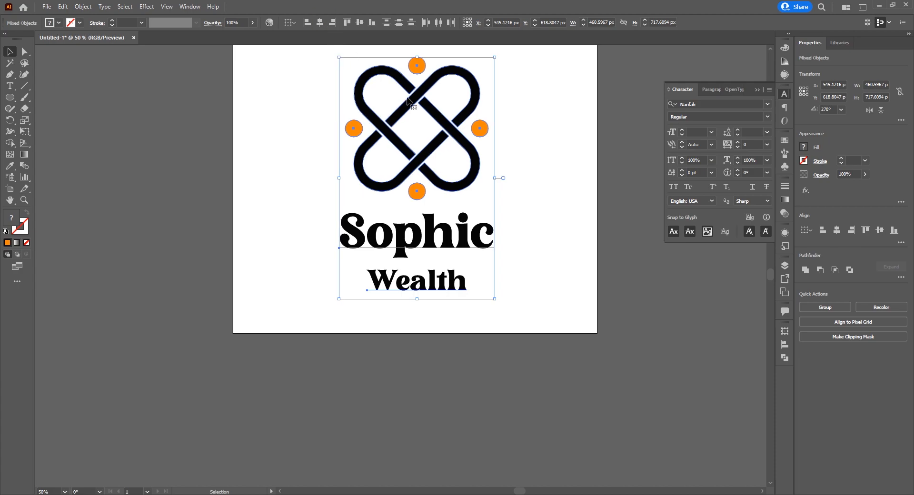
Centre the whole logo horizontally on the artboard and move it up towards the artboard's vertical middle.
scroll(514, 190, "down", 3)
scroll(517, 153, "up", 1)
scroll(516, 153, "up", 2)
left_click_drag(516, 153, 509, 172)
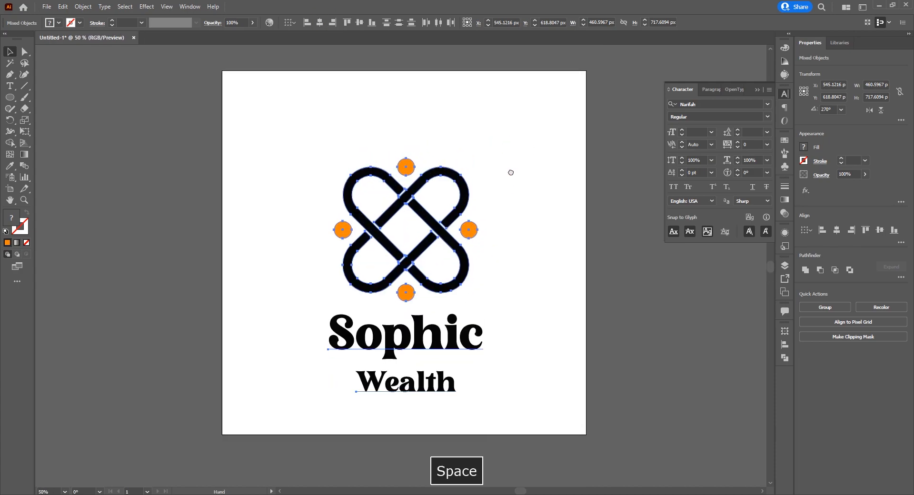
left_click(290, 23)
left_click(310, 54)
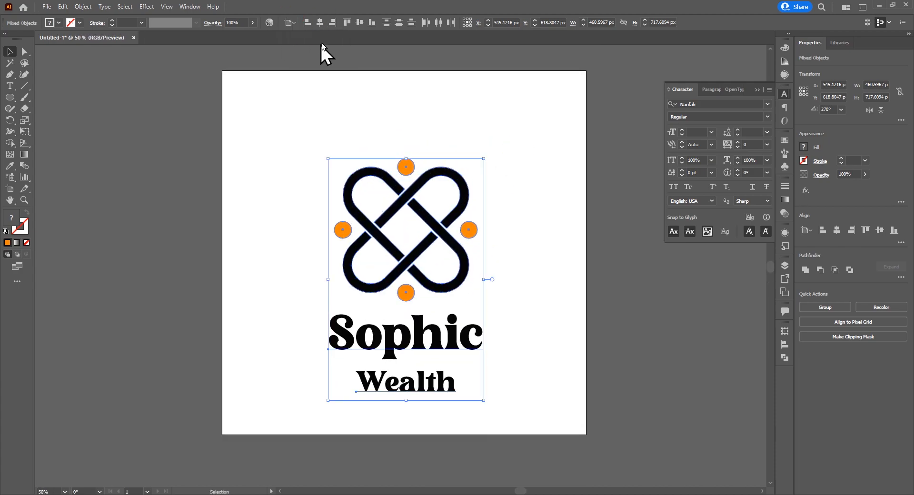
left_click(319, 22)
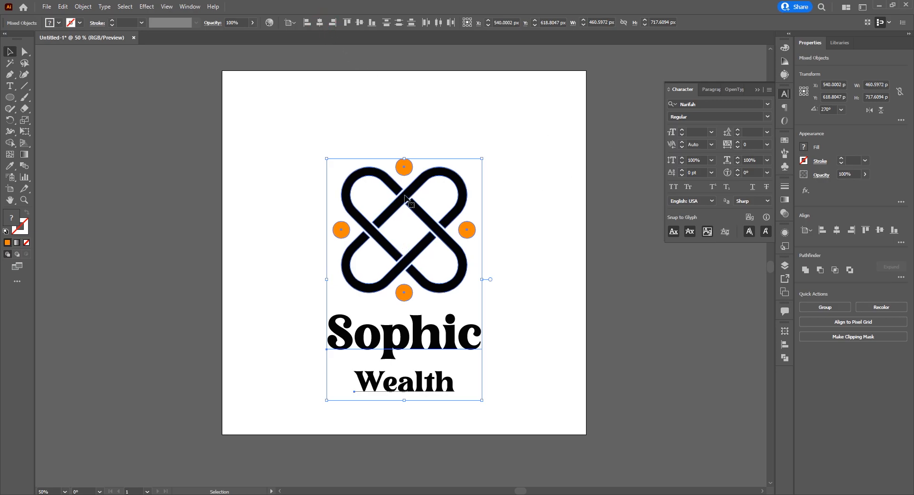
left_click_drag(403, 196, 405, 168)
left_click(546, 256)
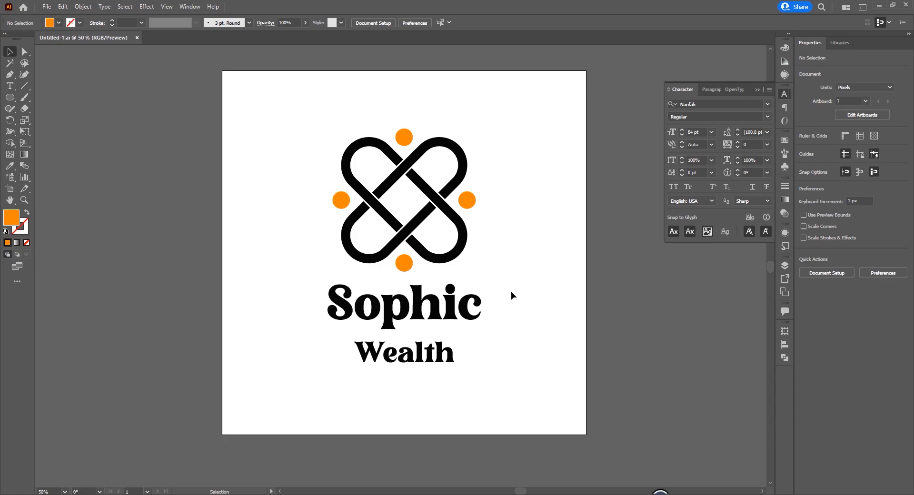
Recolour the "Sophic" text with the orange sampled from the knot's upper circle.
left_click(447, 310)
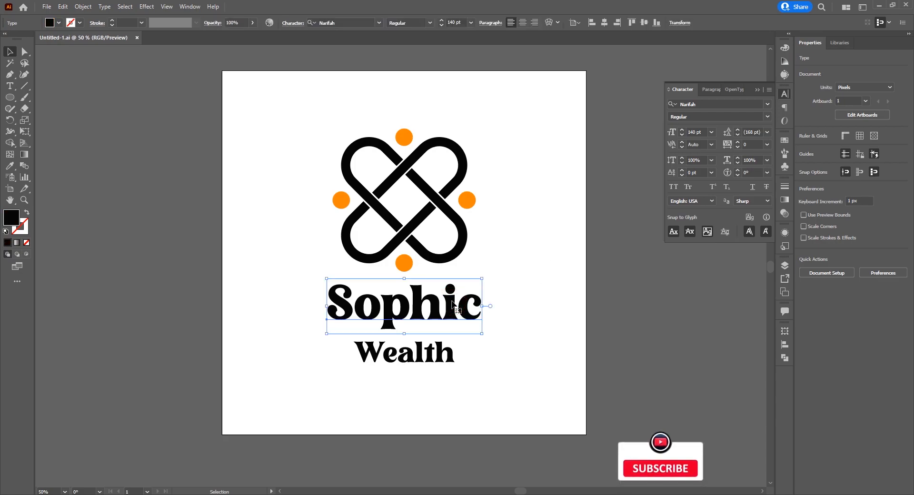
double_click(12, 219)
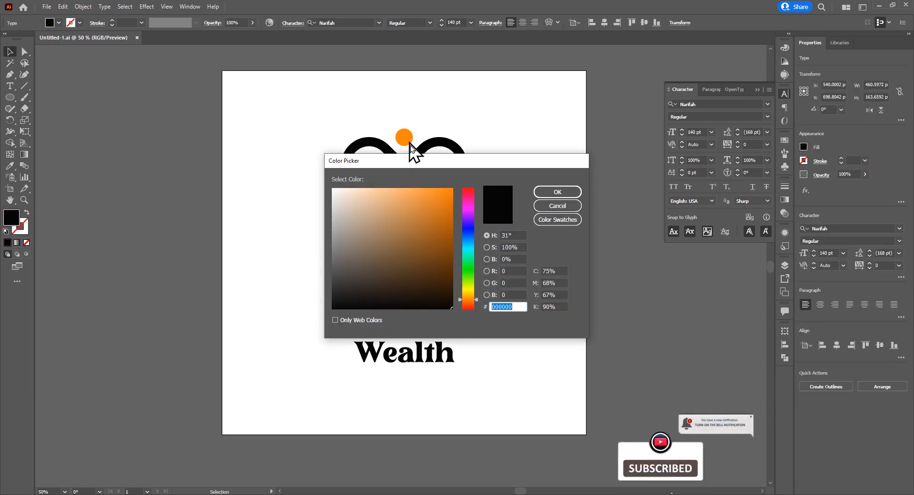
left_click(561, 206)
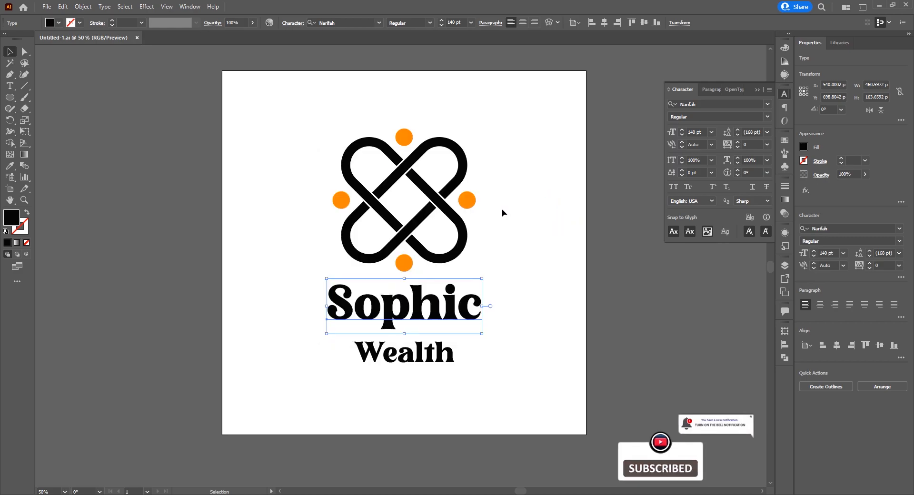
key("i")
left_click(404, 137)
left_click(9, 50)
left_click(200, 196)
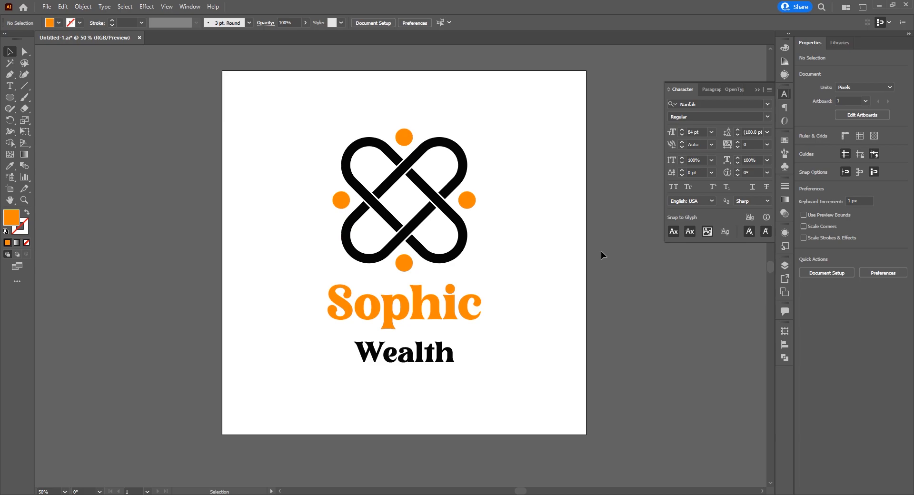
Nudge "Sophic" straight up by about 12 px, closer to the knot symbol.
left_click(418, 309)
key("Up")
key("Up")
key("Up")
key("Up")
key("Up")
key("Up")
key("Up")
key("Up")
key("Up")
key("Up")
key("Up")
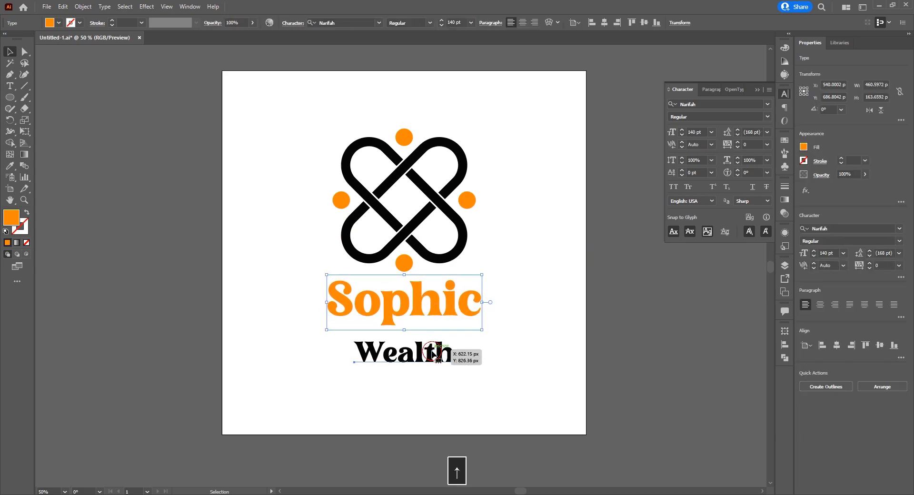
Nudge "Wealth" straight up to tighten the gap beneath "Sophic", and deselect it.
left_click(431, 351)
key("Up")
key("Up")
key("Up")
key("Up")
key("Up")
key("Up")
key("Up")
key("Up")
key("Up")
key("Up")
key("Up")
key("Up")
key("Up")
key("Up")
key("Up")
key("Up")
key("Up")
key("Up")
key("Up")
left_click(547, 316)
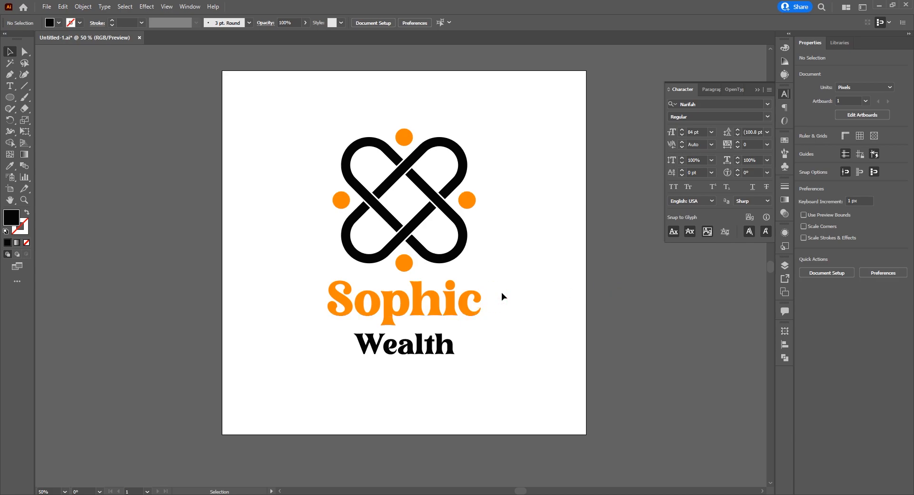
Copy the complete logo and paste it as a smart object into Vector Smart Object11.psb in Photoshop.
left_click_drag(295, 117, 526, 387)
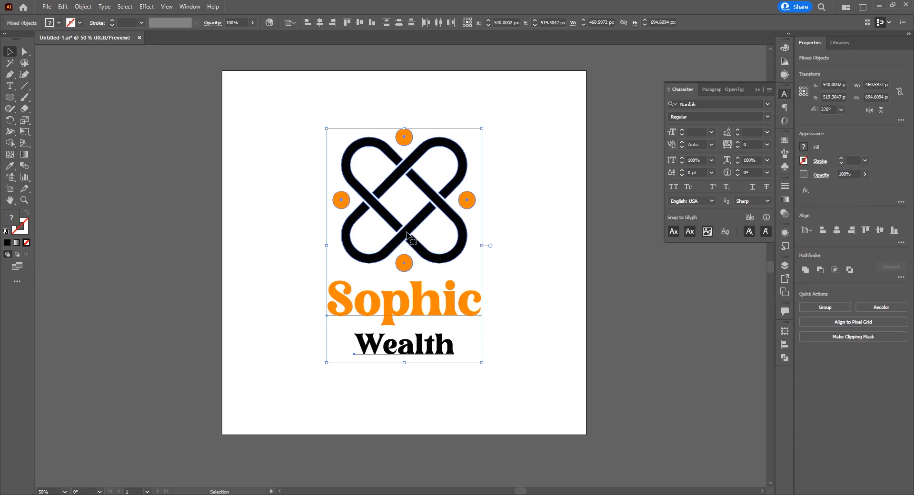
left_click_drag(406, 231, 423, 250)
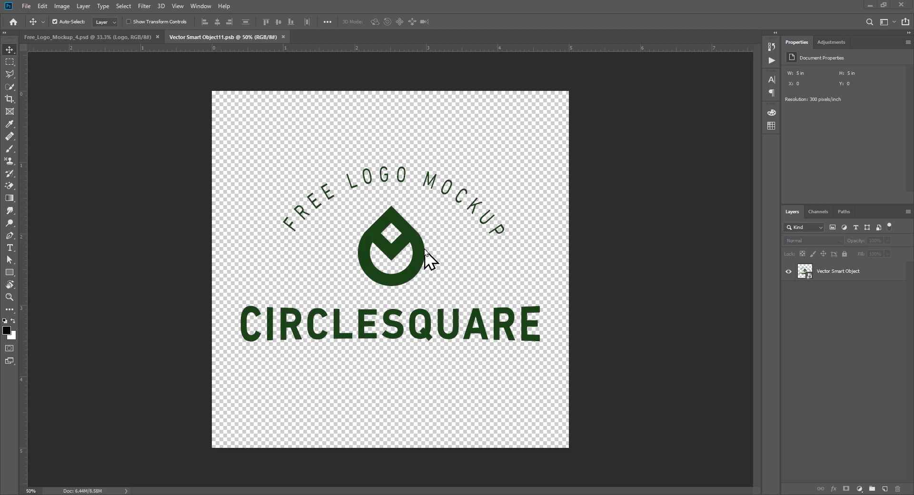
key("space")
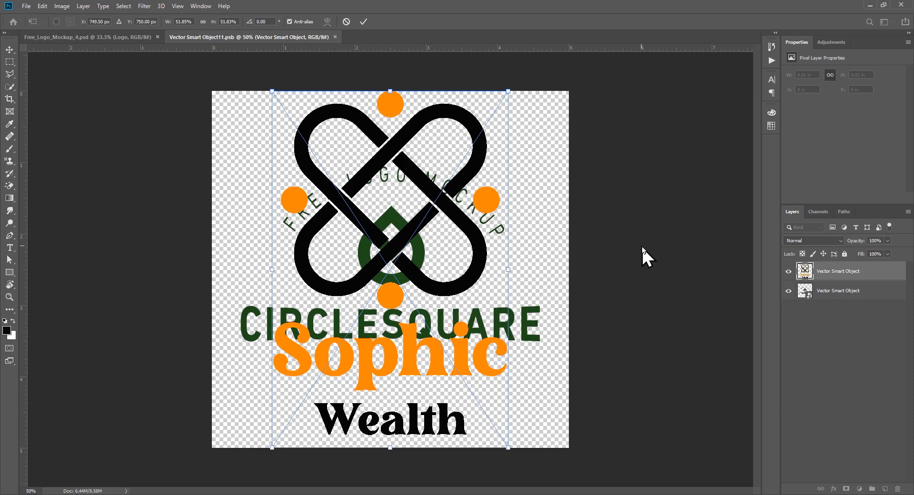
Scale the pasted logo to about 41.84% and centre it horizontally on the canvas.
left_click_drag(507, 268, 462, 270)
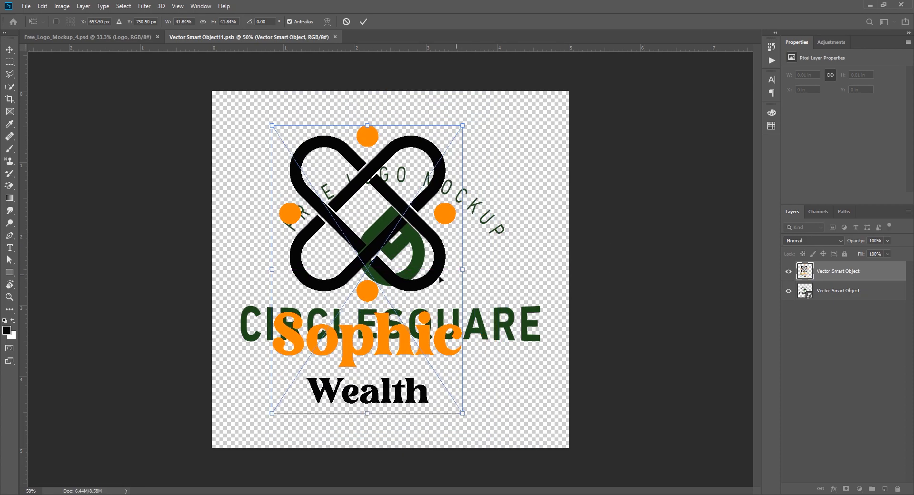
left_click_drag(386, 243, 409, 243)
key("Return")
Hide the CIRCLESQUARE placeholder layer, and save and close the smart object to update the Free_Logo_Mockup_4.psd mockup.
left_click(788, 291)
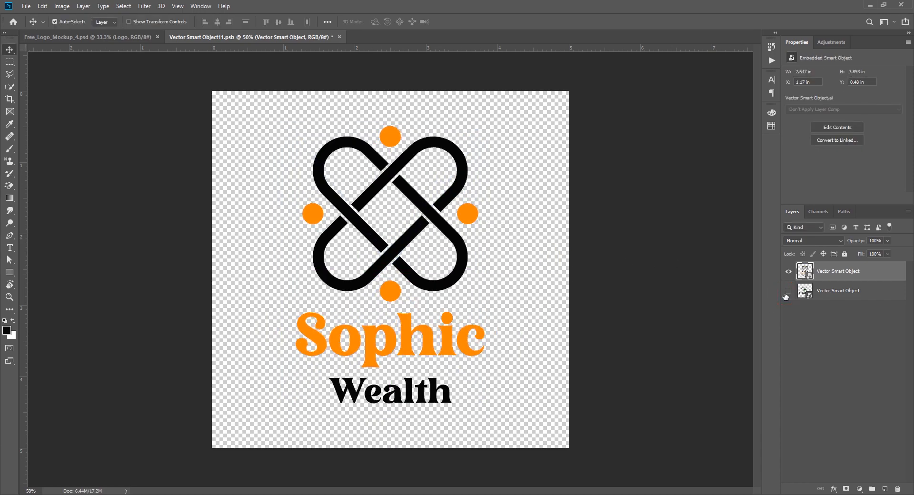
left_click(646, 281)
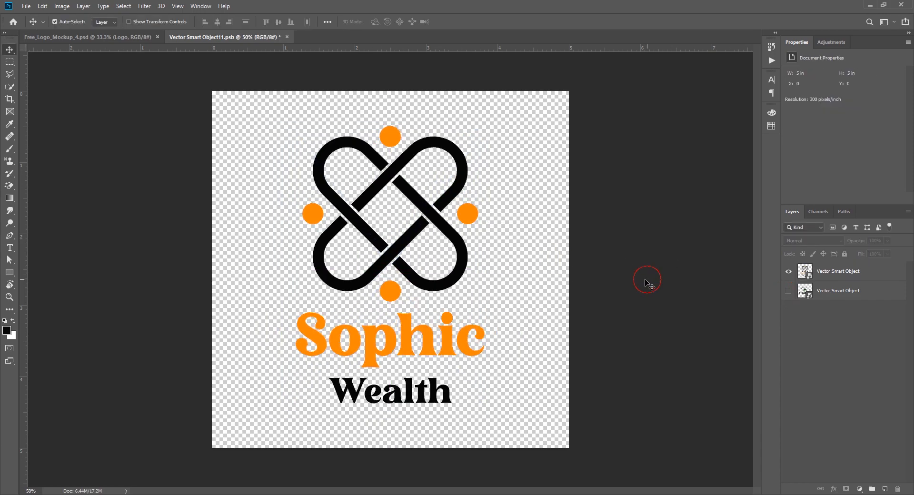
left_click(287, 38)
left_click(413, 188)
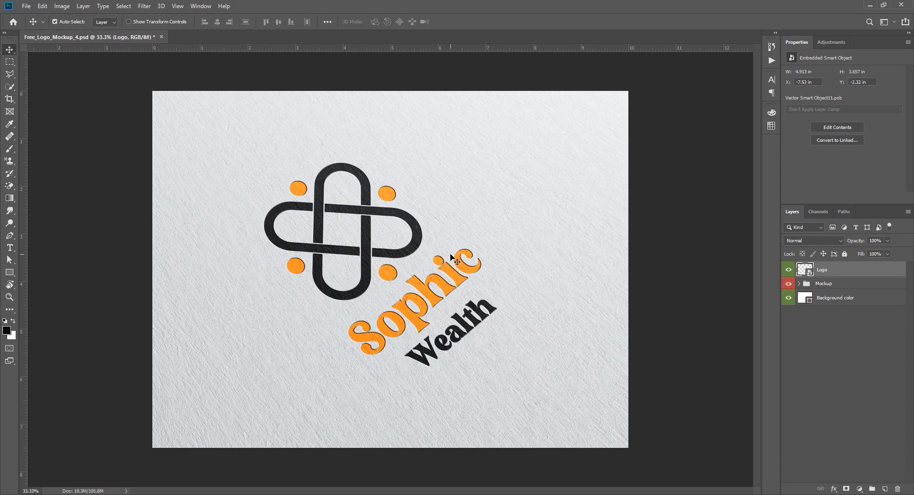
left_click(672, 260)
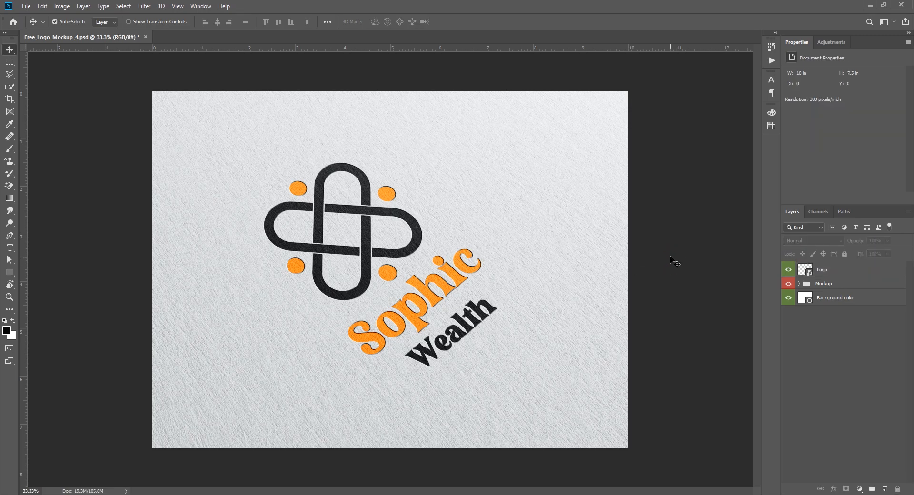